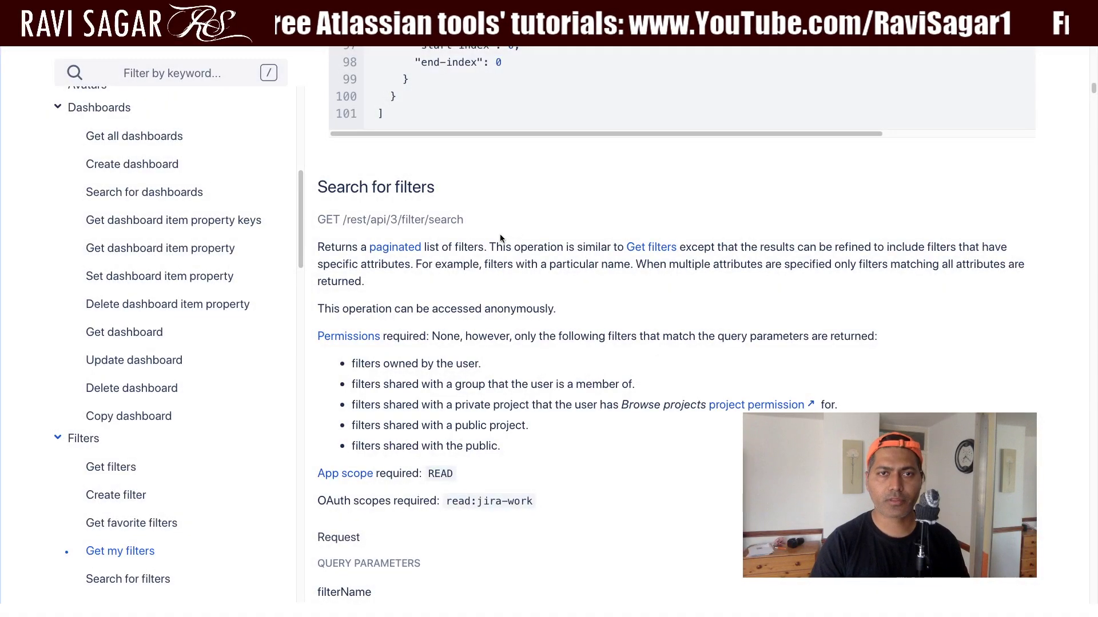
Highlight the GET /rest/api/3/filter/search endpoint under Search for filters in the REST API documentation
drag(419, 222, 341, 219)
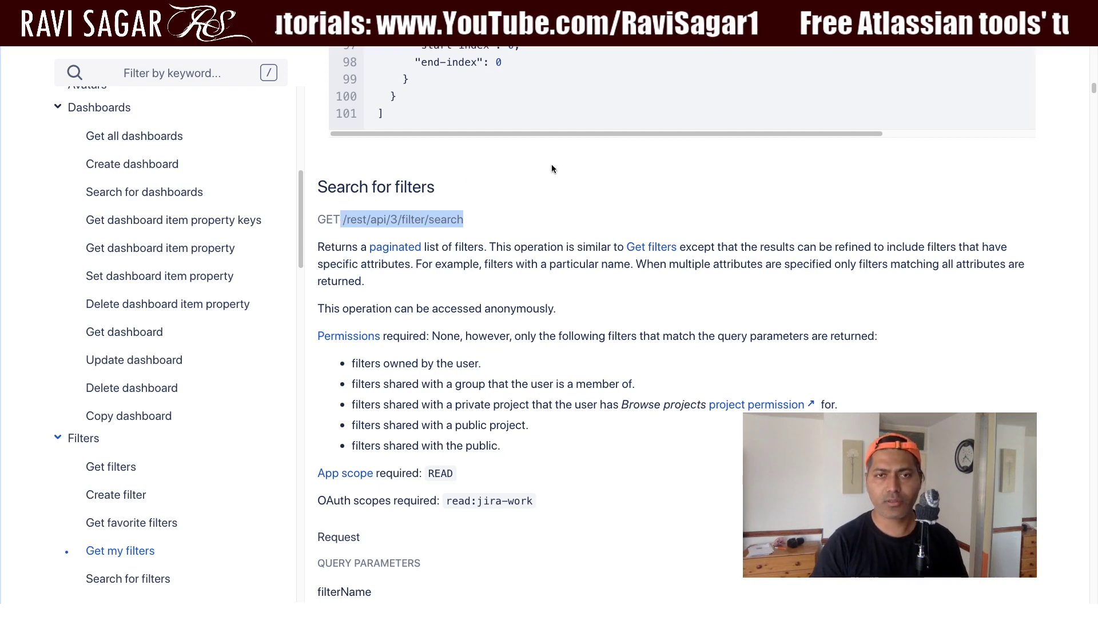
drag(472, 222, 318, 221)
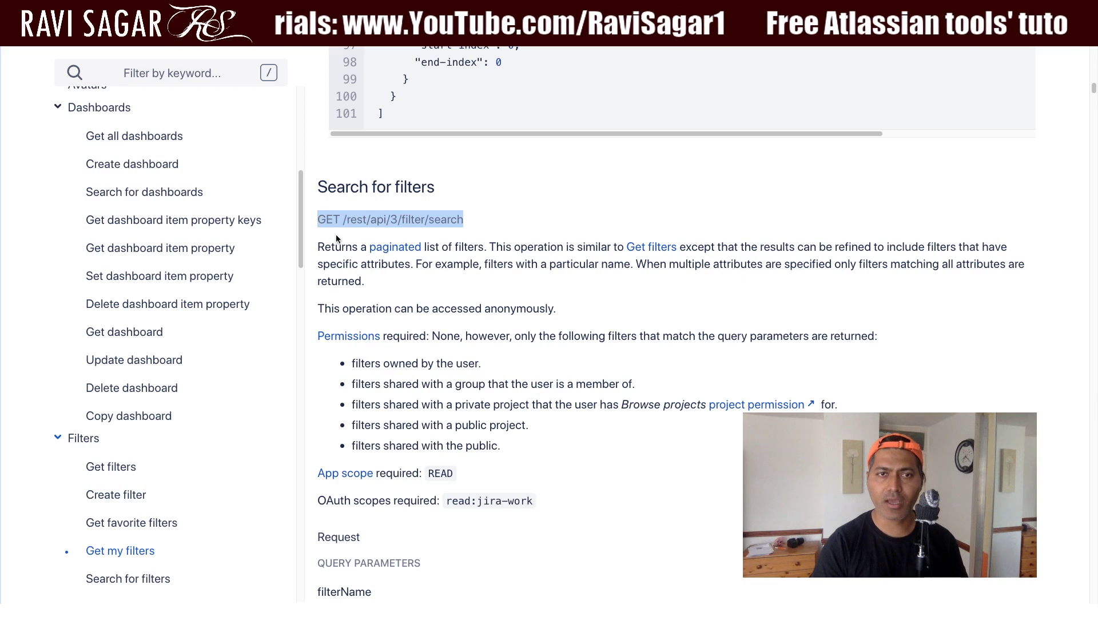
click(348, 243)
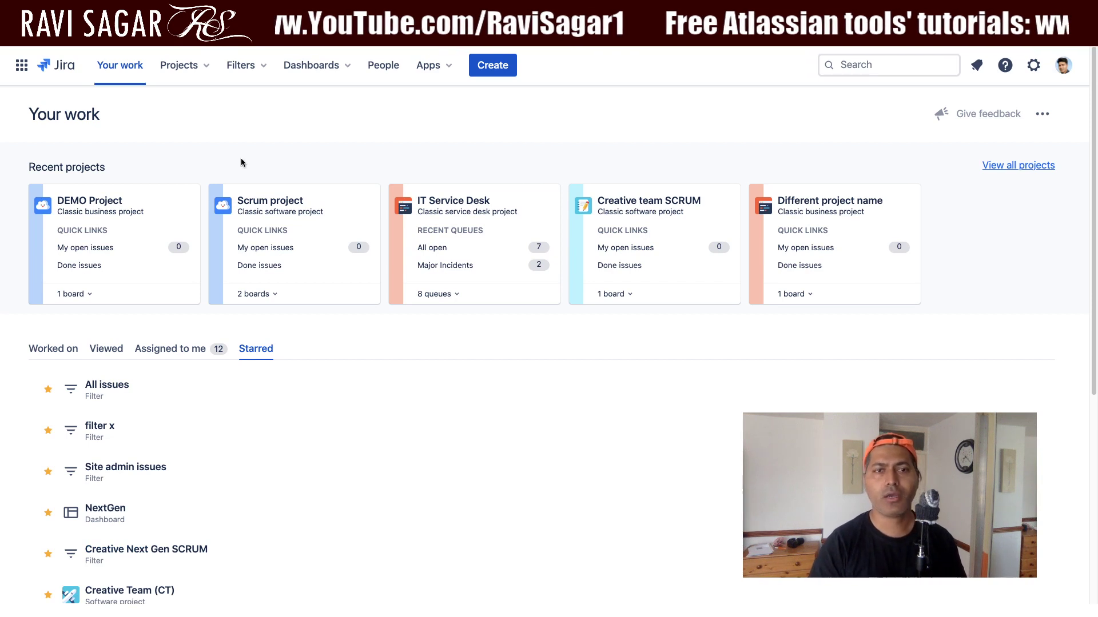
Open the full list of all filters in Jira to view their names, owners and access
click(255, 73)
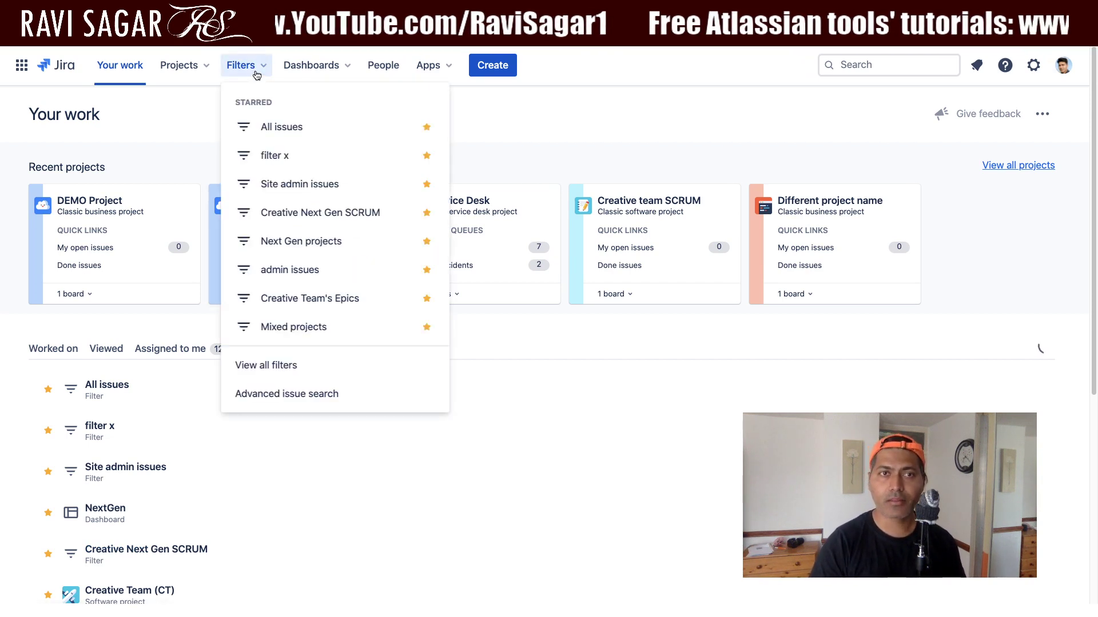
click(307, 372)
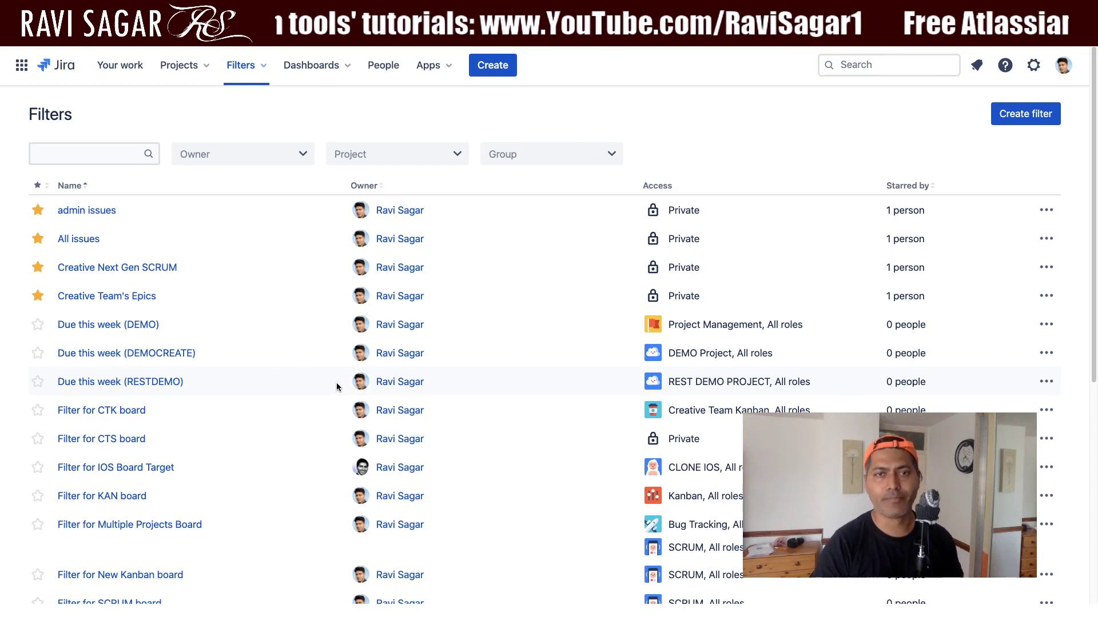
mouse_move(459, 359)
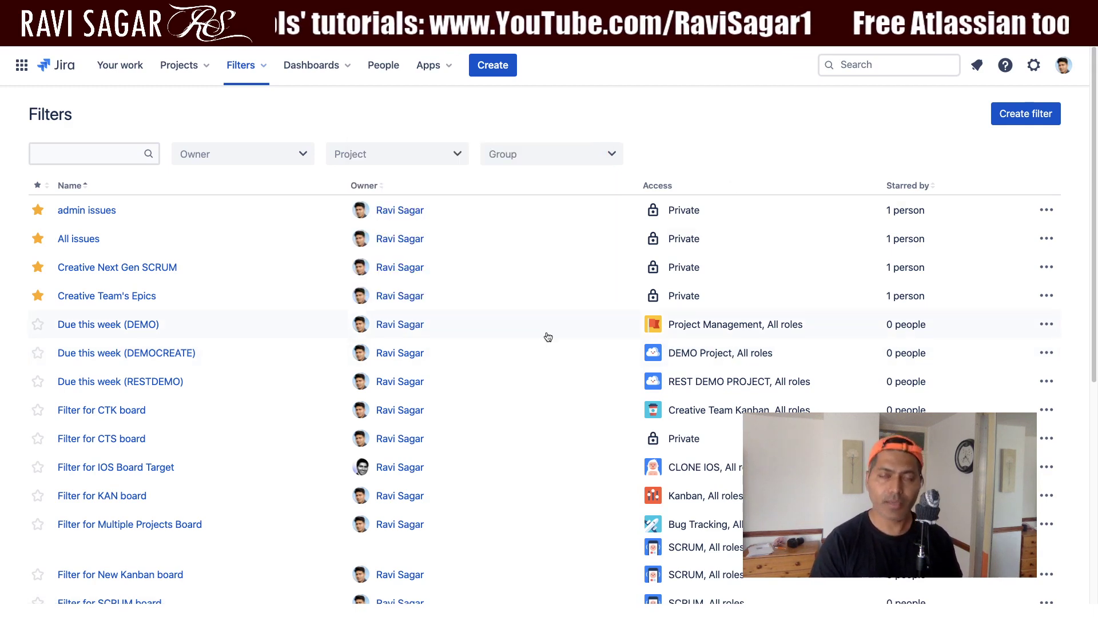
mouse_move(547, 336)
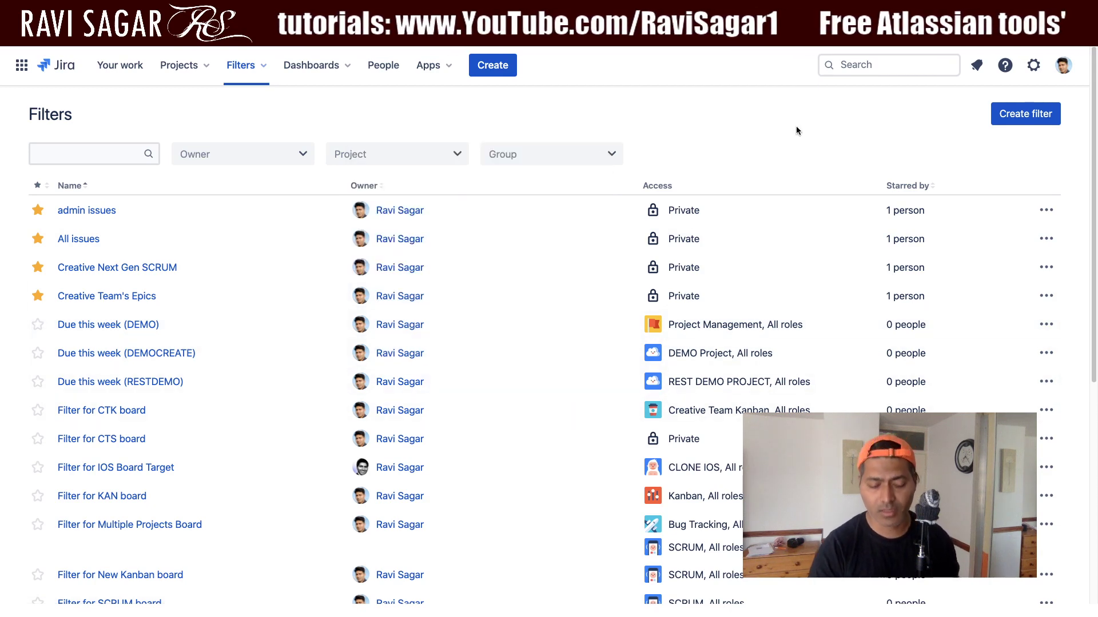
key(ctrl+Tab)
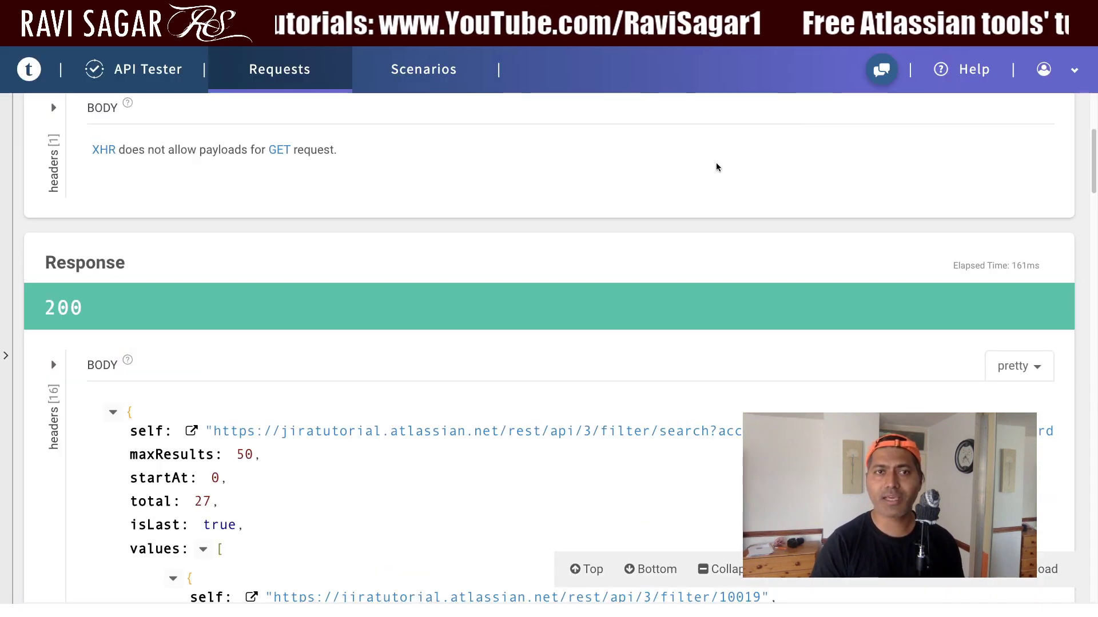
scroll(629, 240, up, 5)
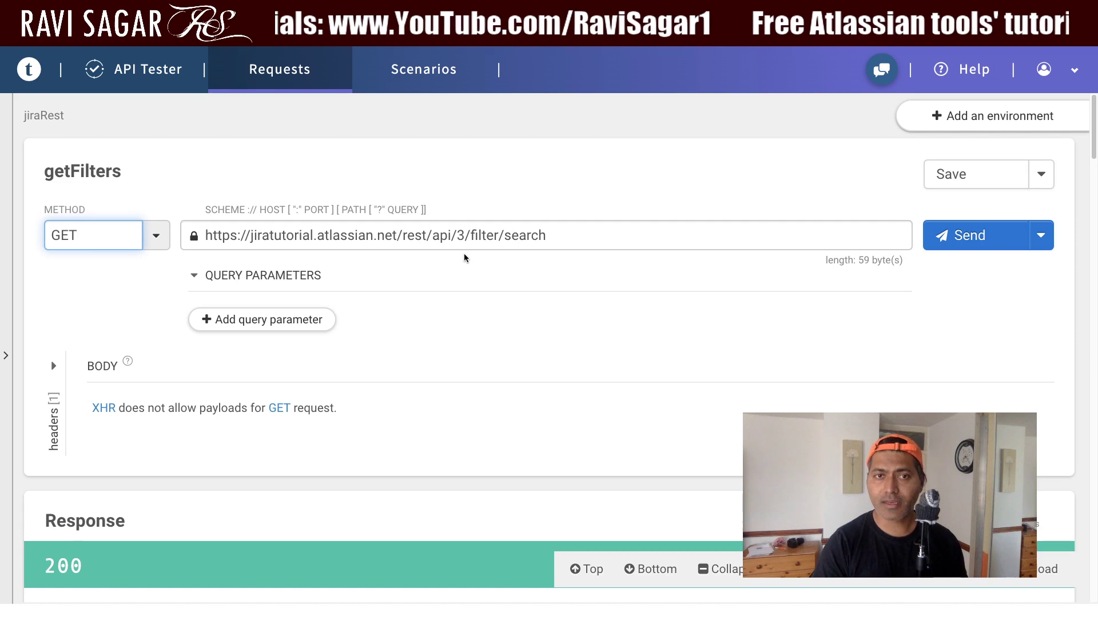
drag(402, 236, 591, 236)
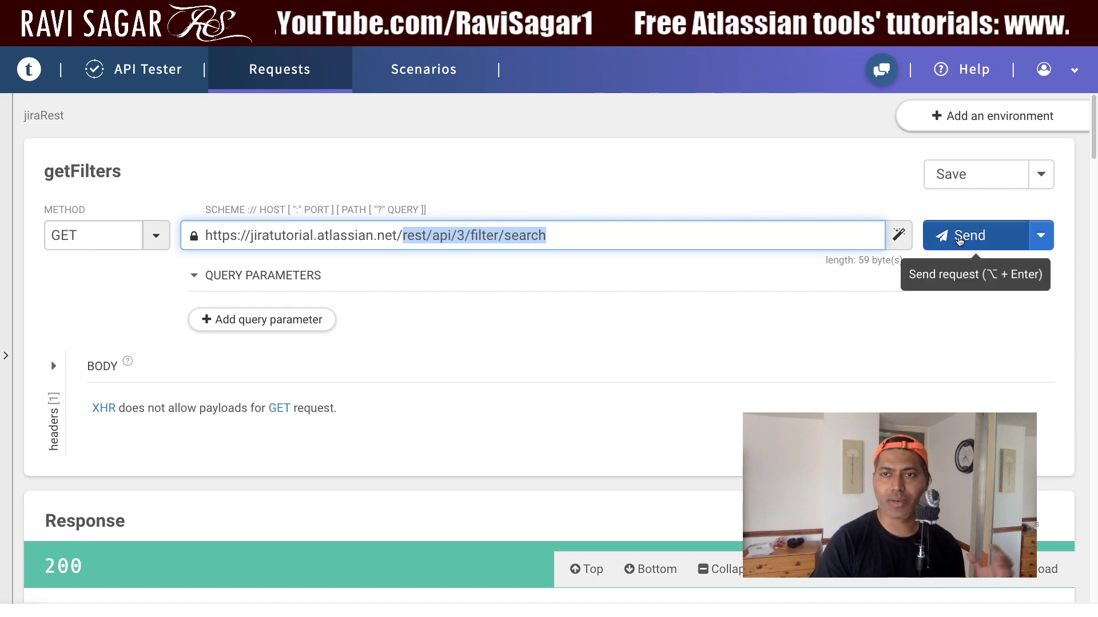
click(959, 240)
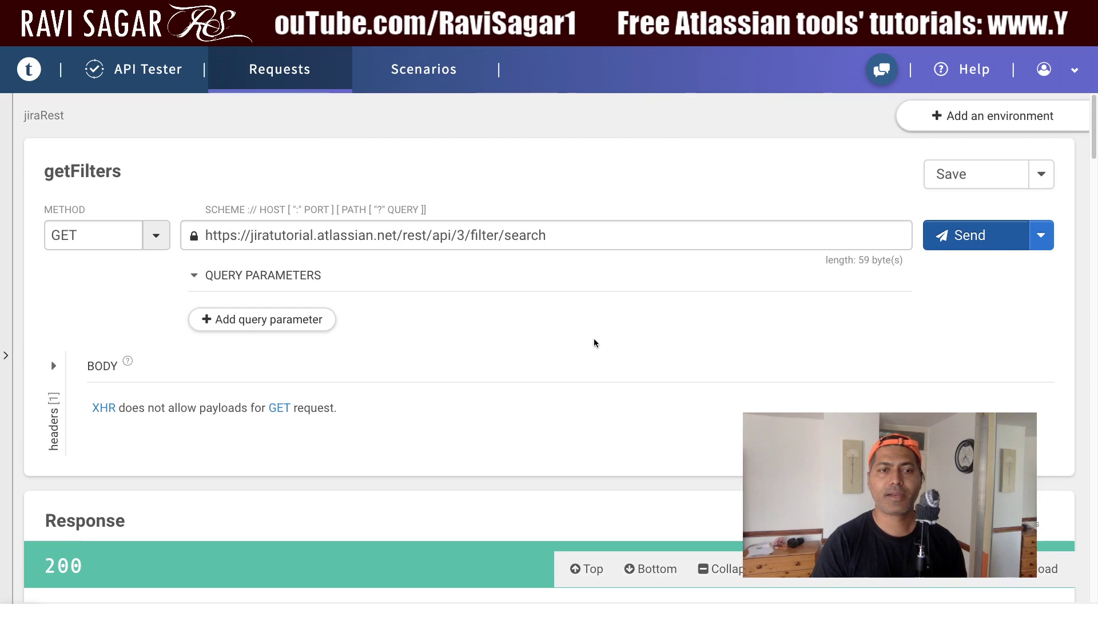
Examine the response status and body, checking the paging fields and the id and name of each returned filter
scroll(594, 339, down, 2)
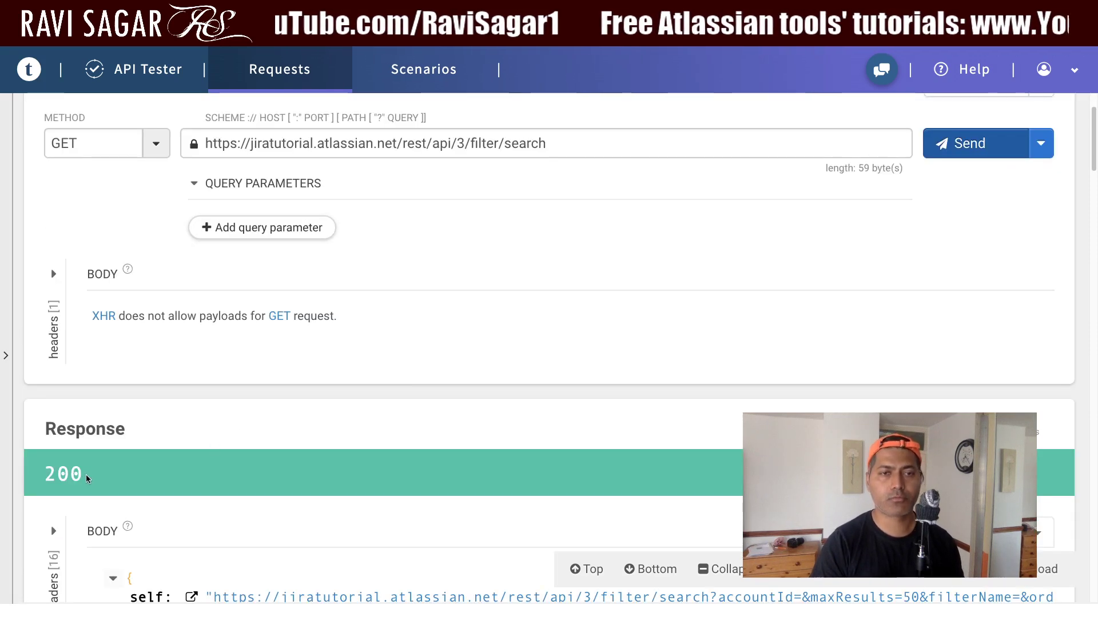
scroll(92, 481, down, 3)
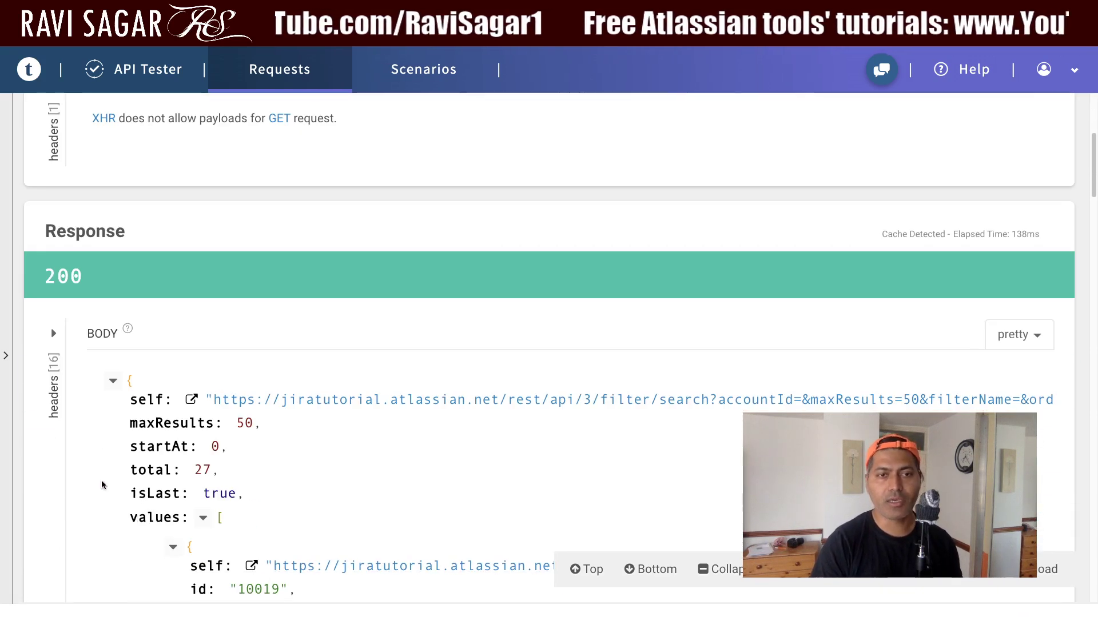
scroll(171, 476, down, 3)
scroll(233, 403, down, 2)
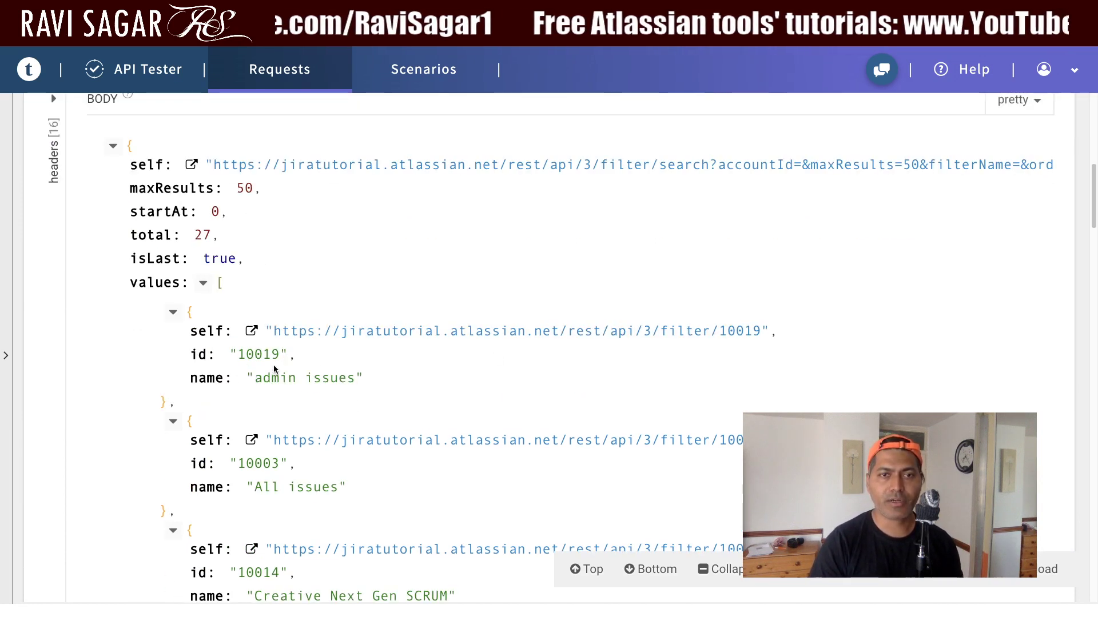
drag(255, 378, 355, 378)
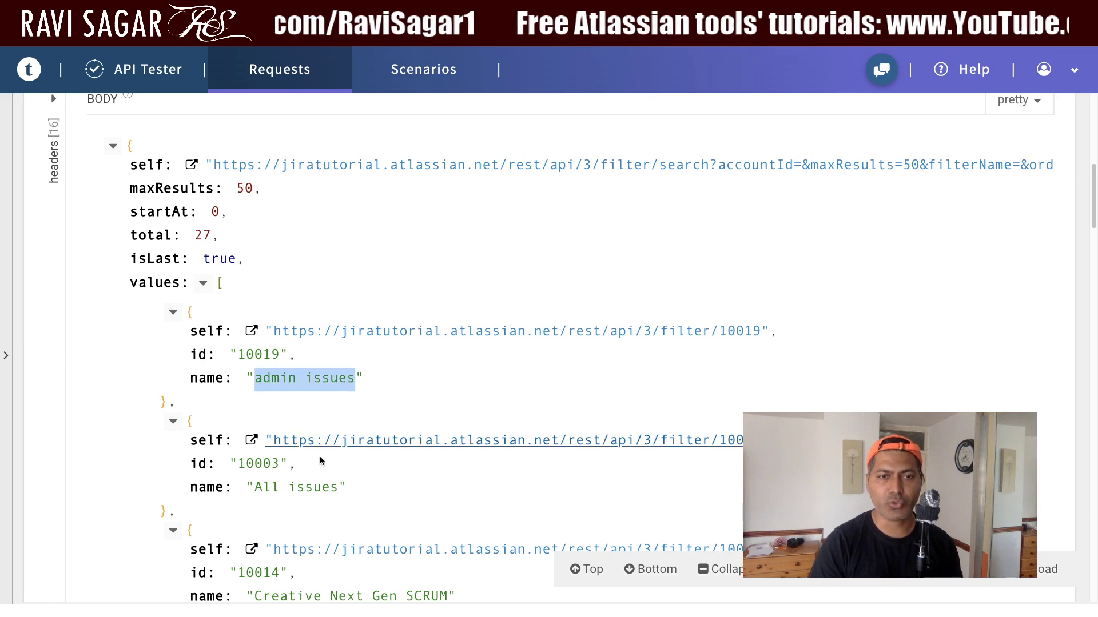
drag(255, 487, 343, 487)
scroll(252, 530, down, 2)
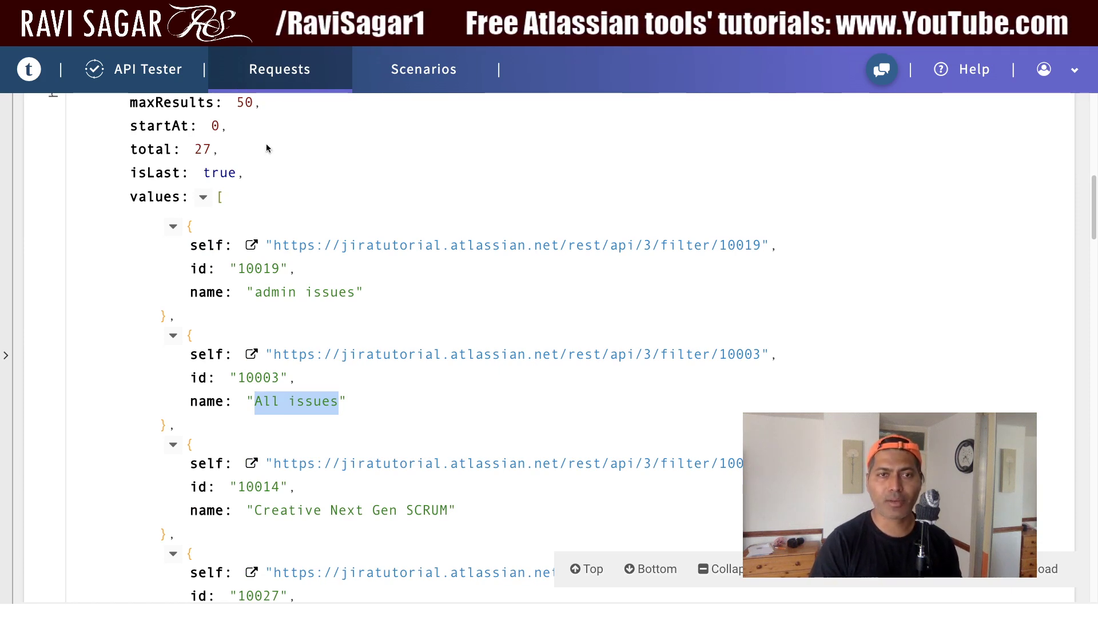
scroll(277, 312, down, 1)
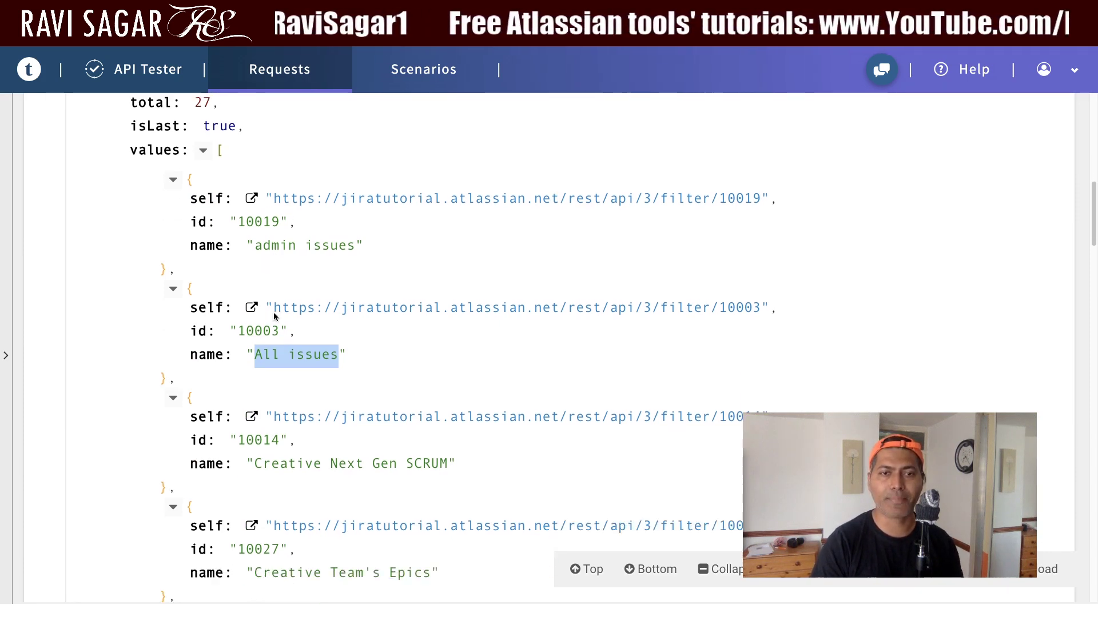
scroll(279, 475, down, 1)
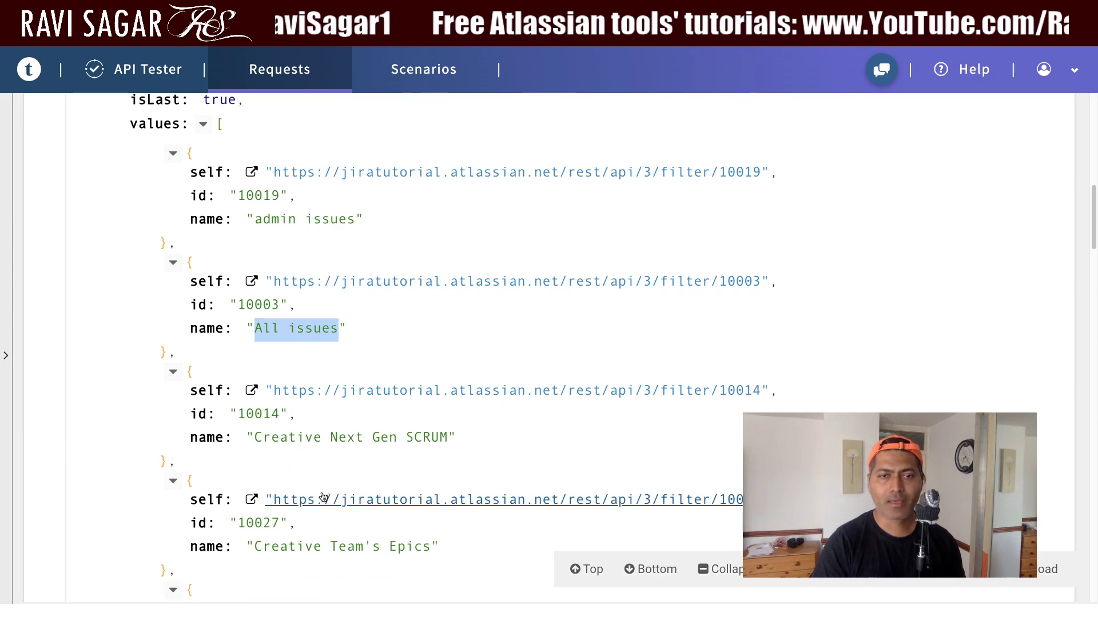
scroll(272, 480, down, 15)
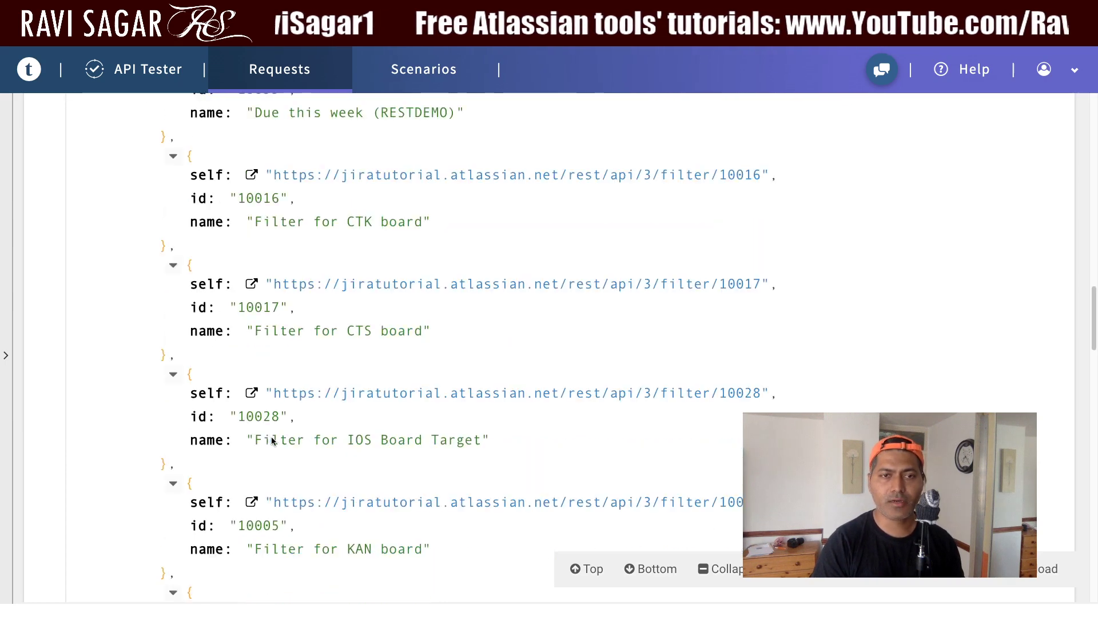
scroll(271, 440, down, 17)
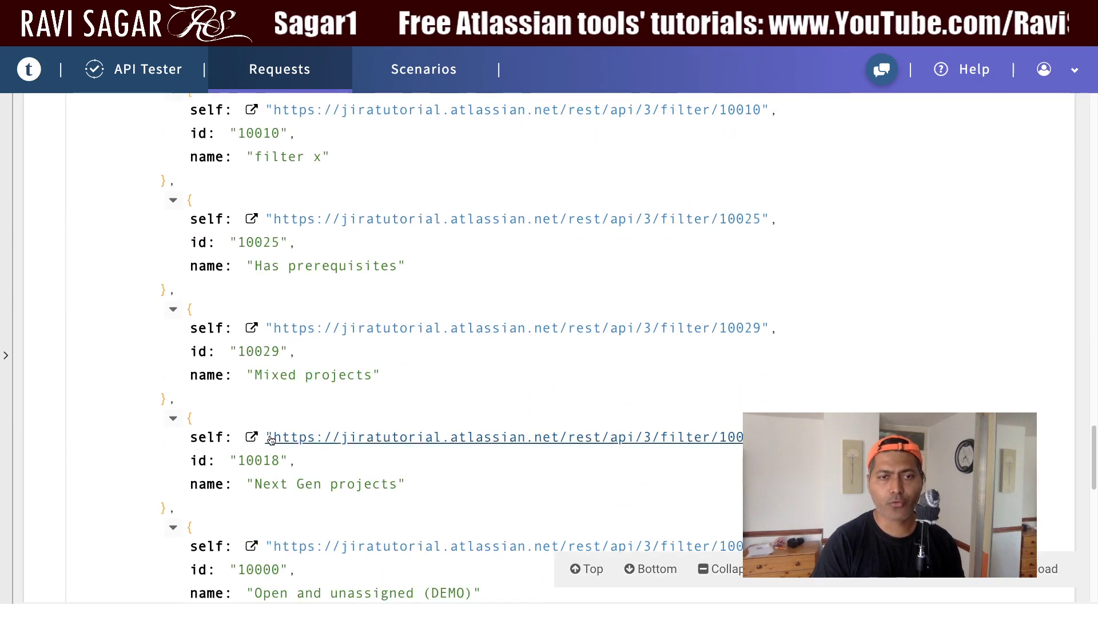
scroll(271, 439, down, 4)
scroll(271, 438, up, 20)
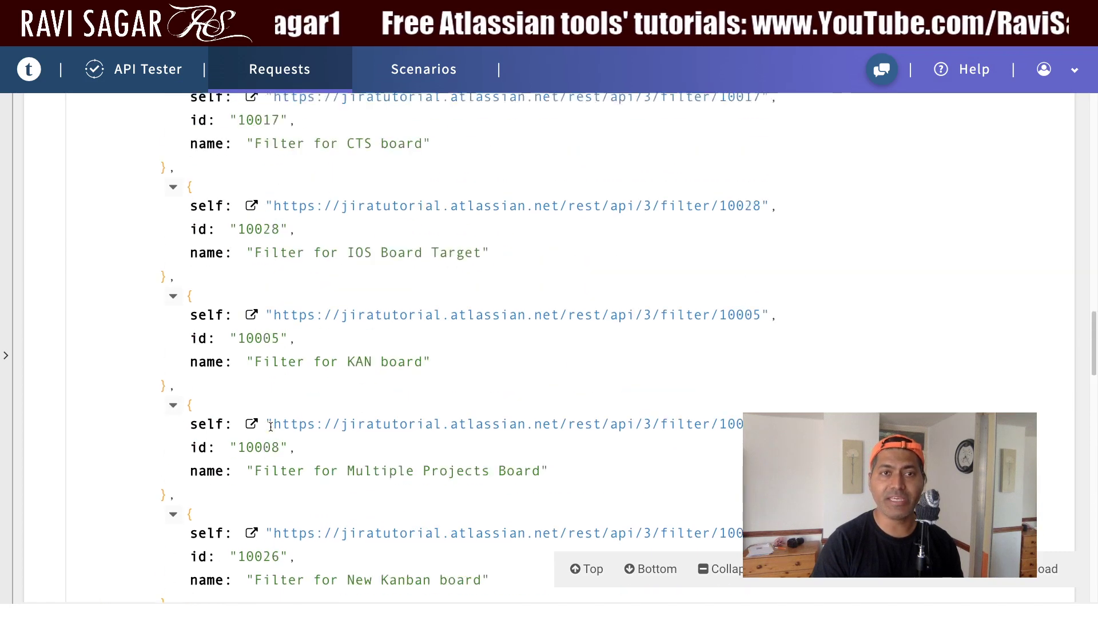
scroll(271, 428, up, 10)
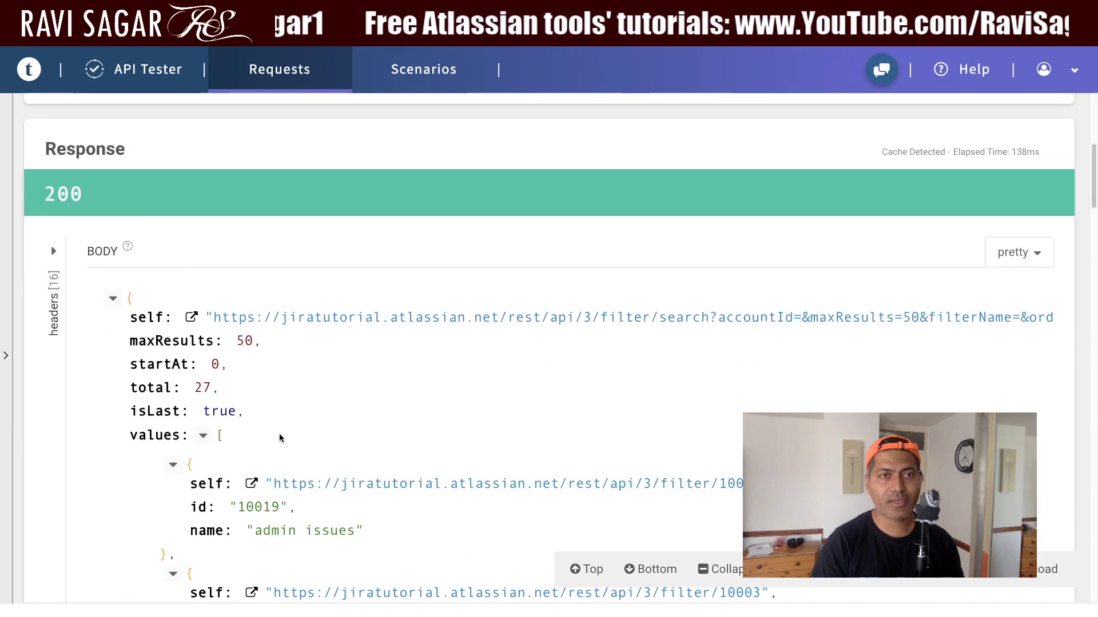
scroll(279, 438, down, 5)
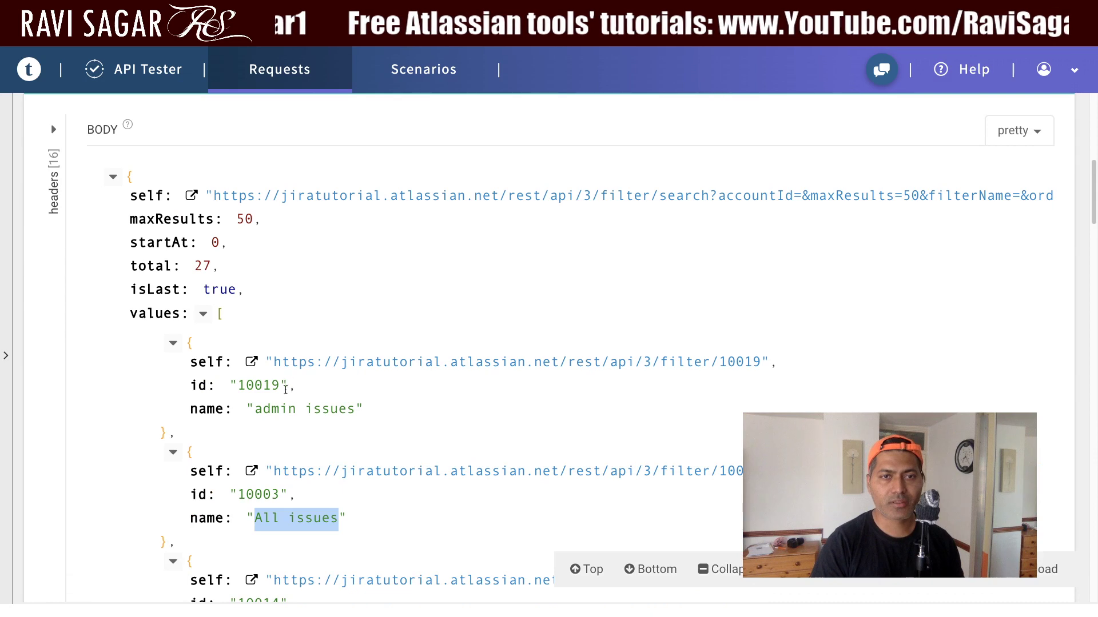
drag(289, 406, 279, 407)
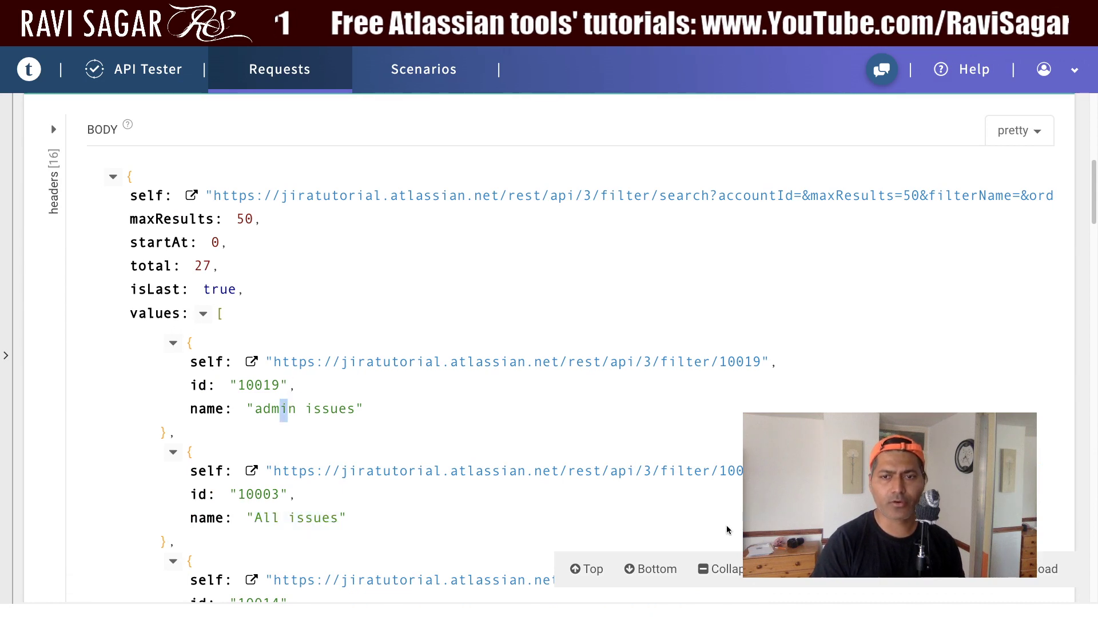
Collapse the whole response body, then expand the values array and its first two filter entries
click(719, 572)
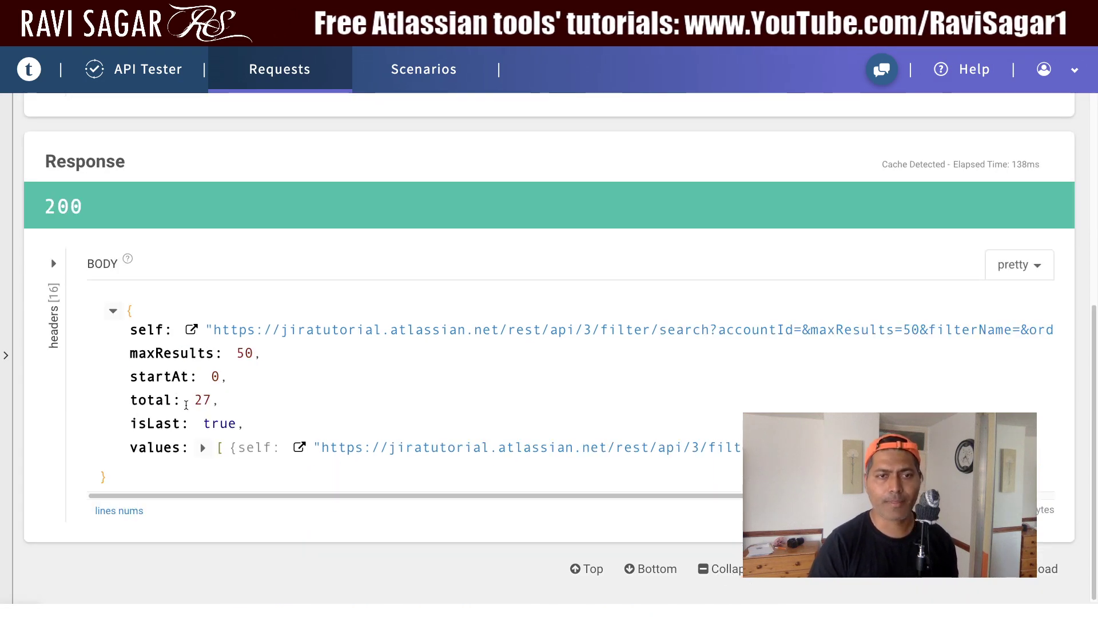
click(202, 448)
scroll(303, 395, down, 7)
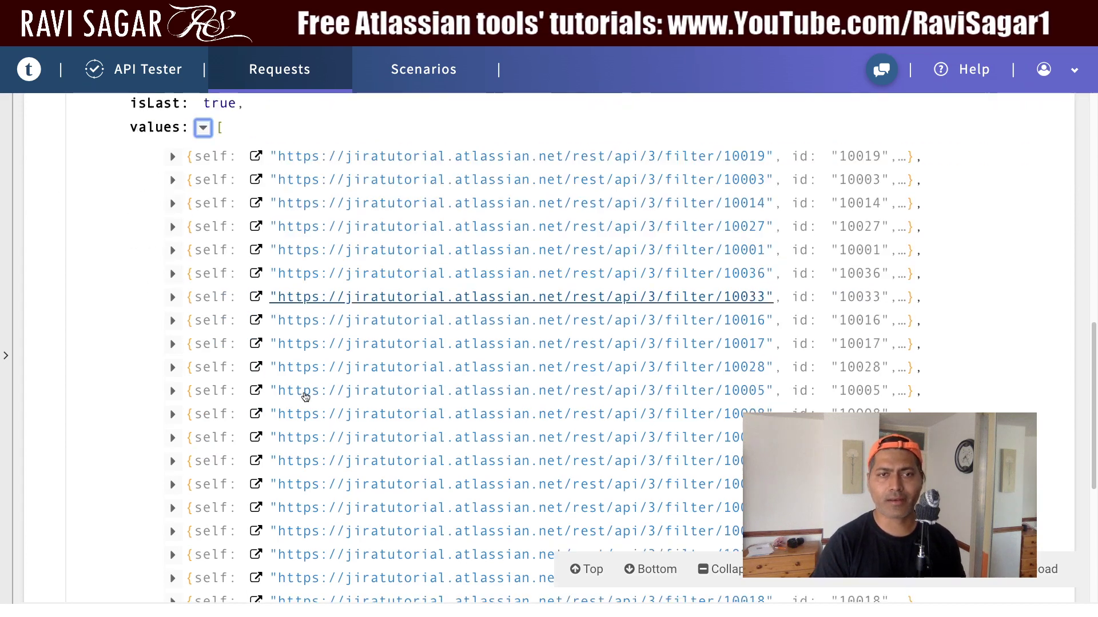
scroll(351, 402, up, 4)
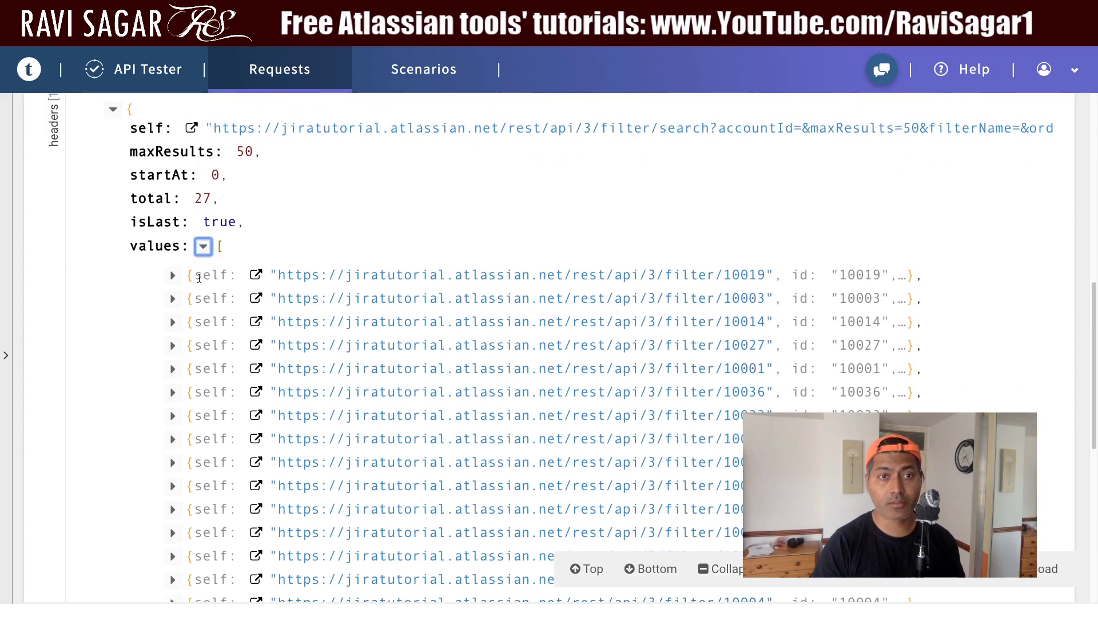
click(174, 276)
click(174, 386)
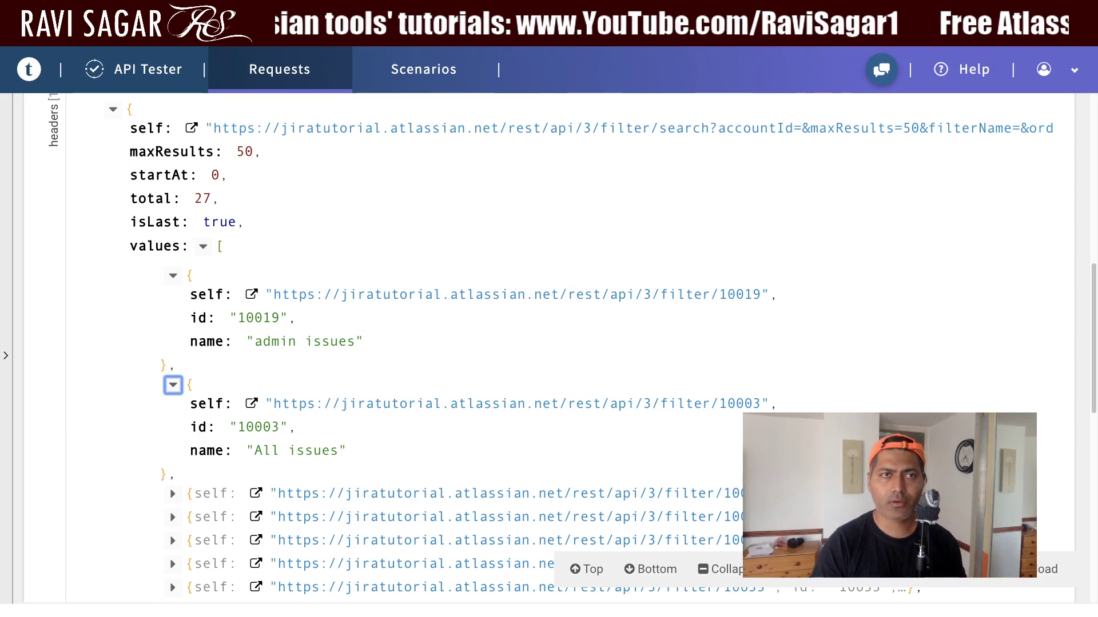
Switch to the REST API documentation and review the Search for filters endpoint, its permissions and its query parameters
key(ctrl+Tab)
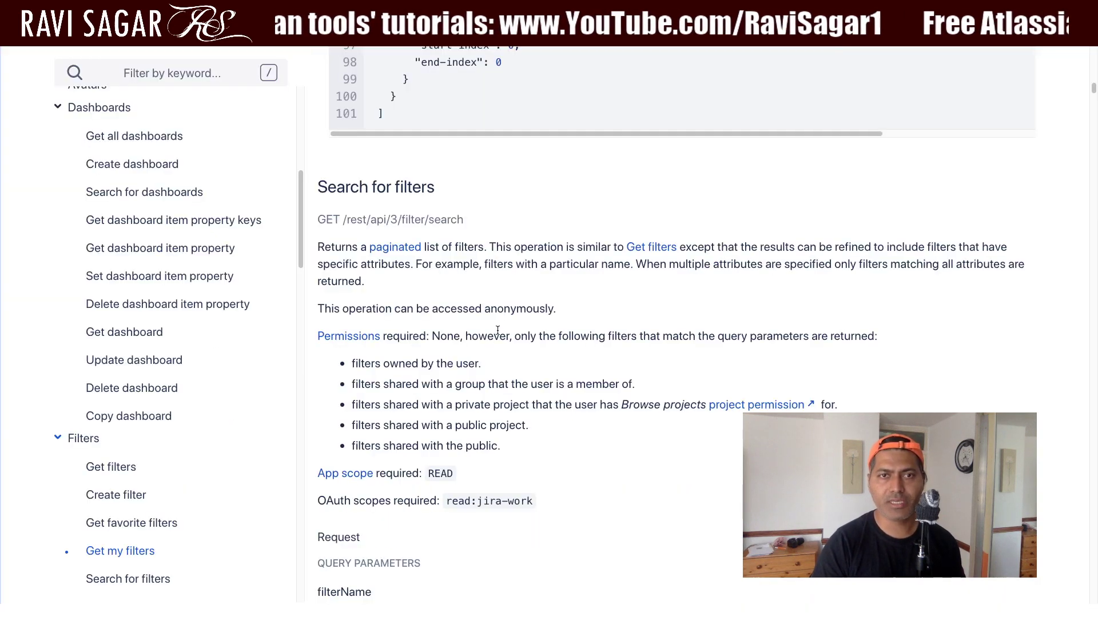
triple_click(350, 220)
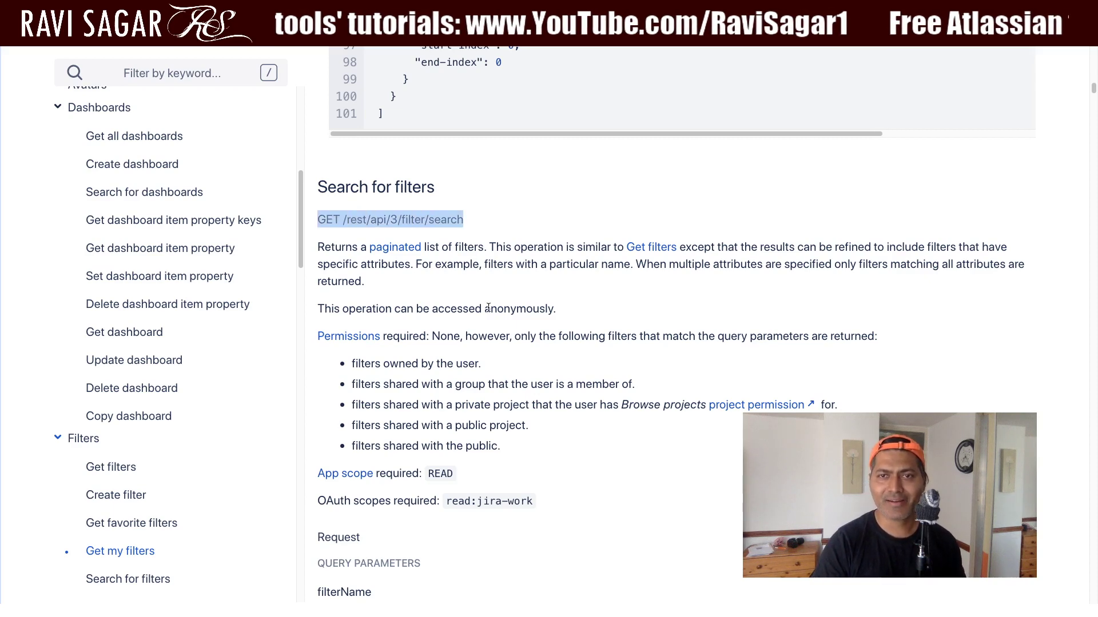
scroll(488, 309, down, 5)
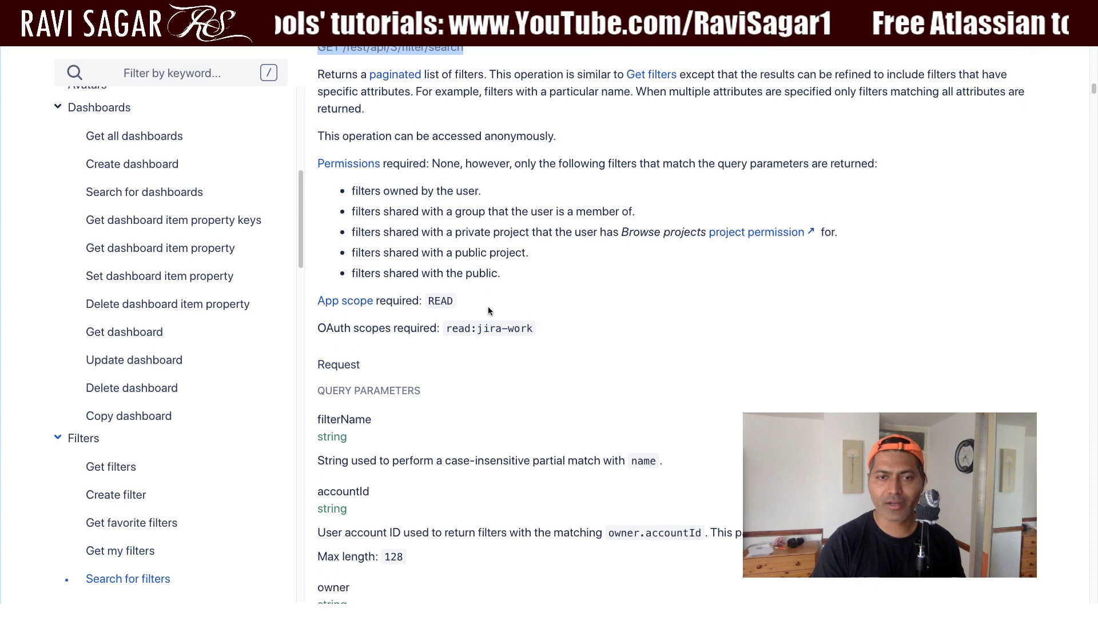
scroll(488, 311, down, 3)
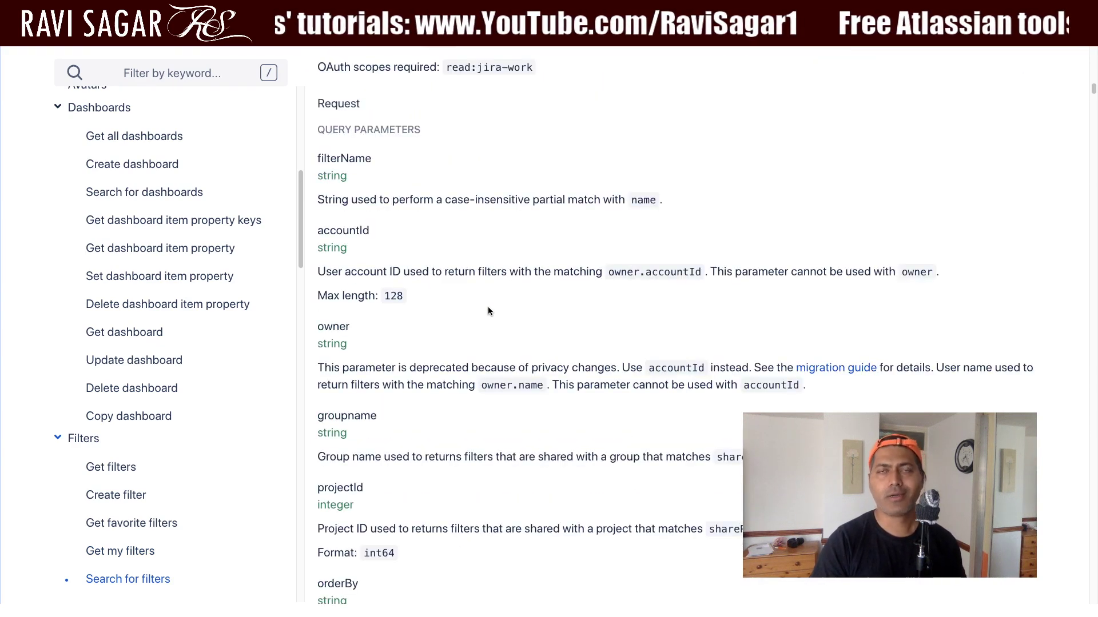
scroll(489, 310, up, 7)
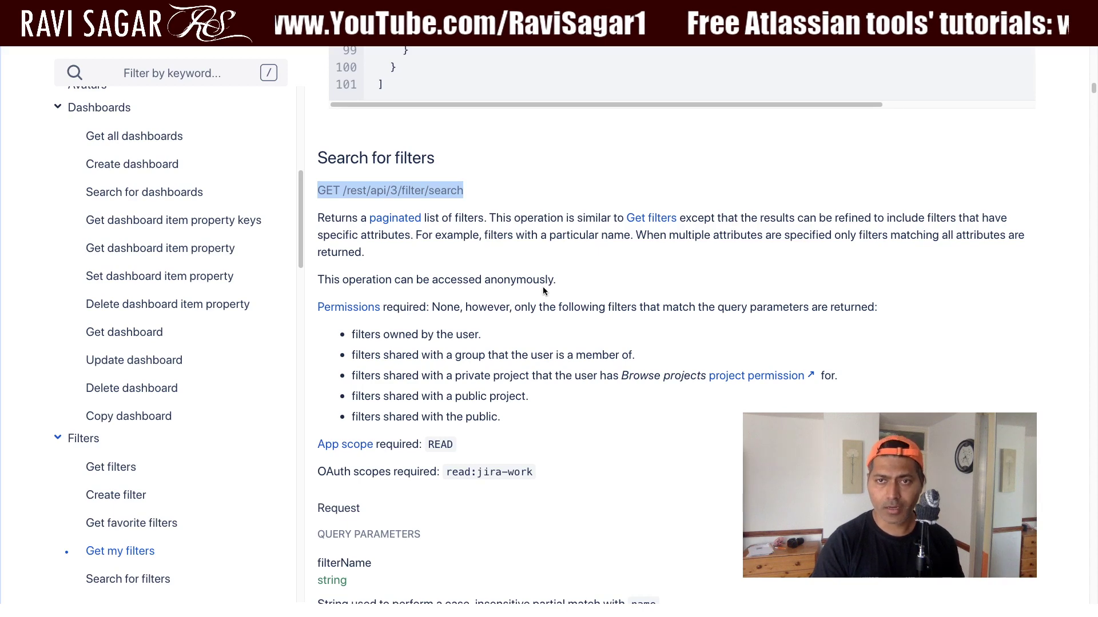
scroll(543, 286, down, 2)
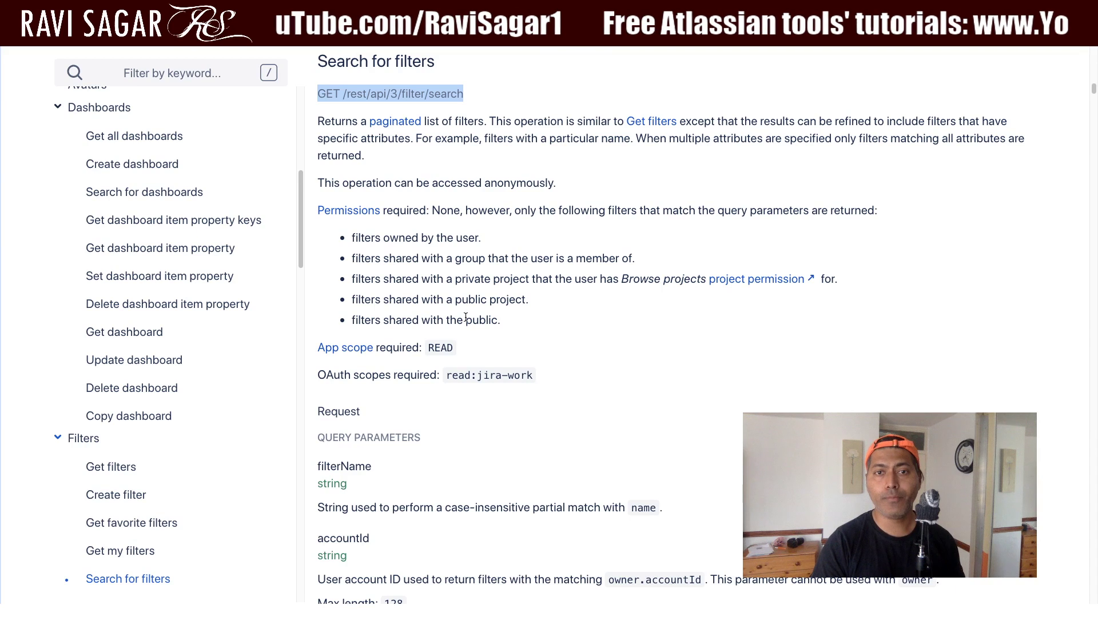
click(510, 245)
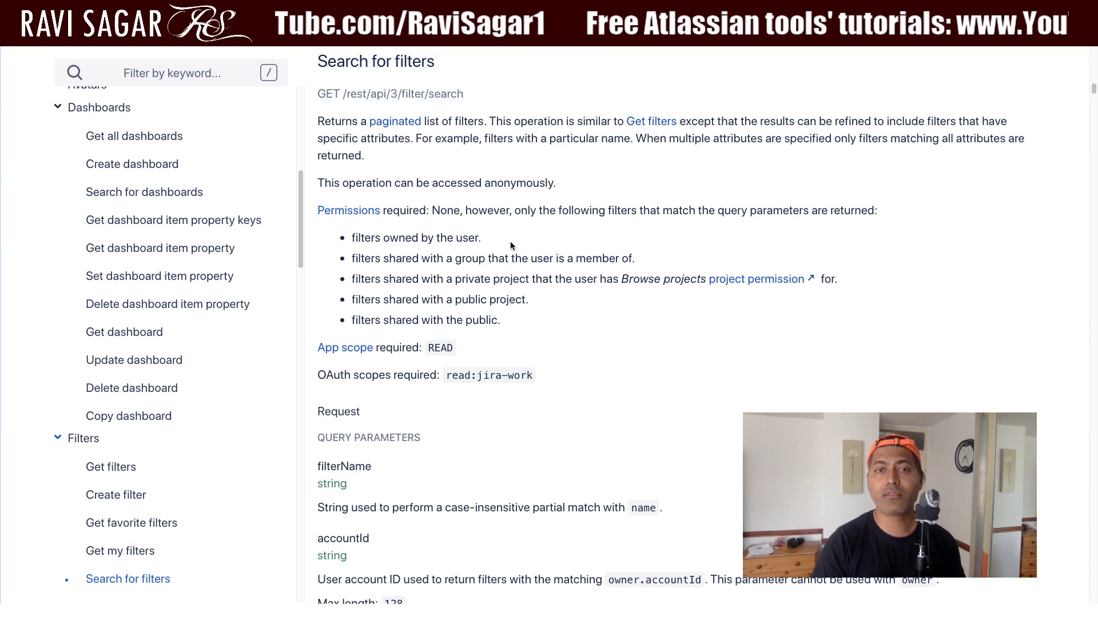
Examine which filters the Search for filters endpoint returns and its query parameters, especially groupname, projectId and orderBy
drag(352, 239, 469, 240)
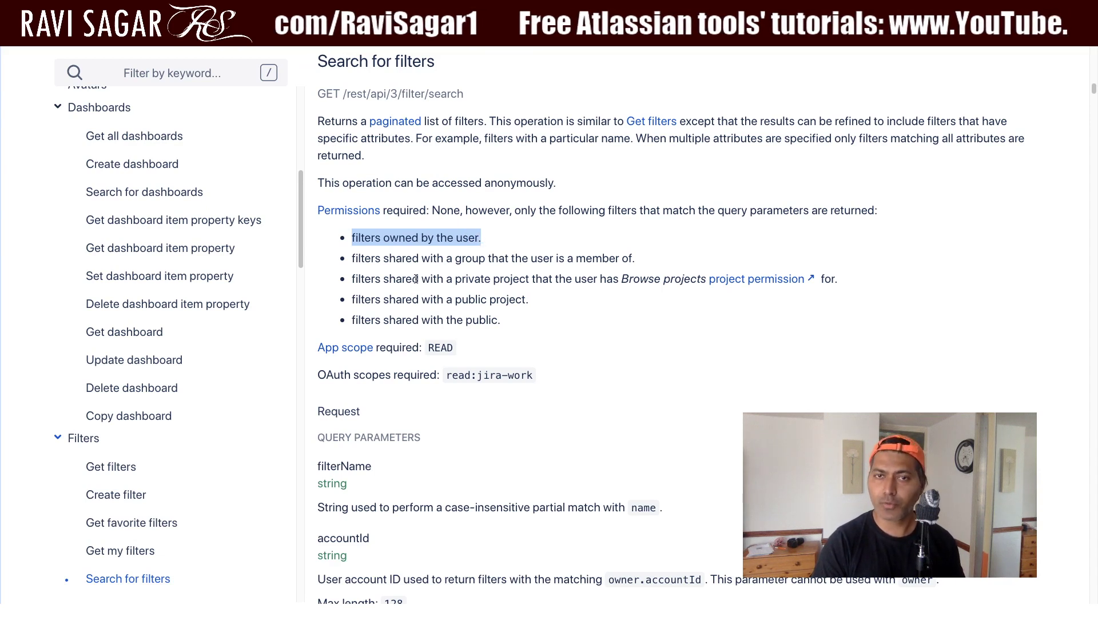
scroll(416, 279, down, 3)
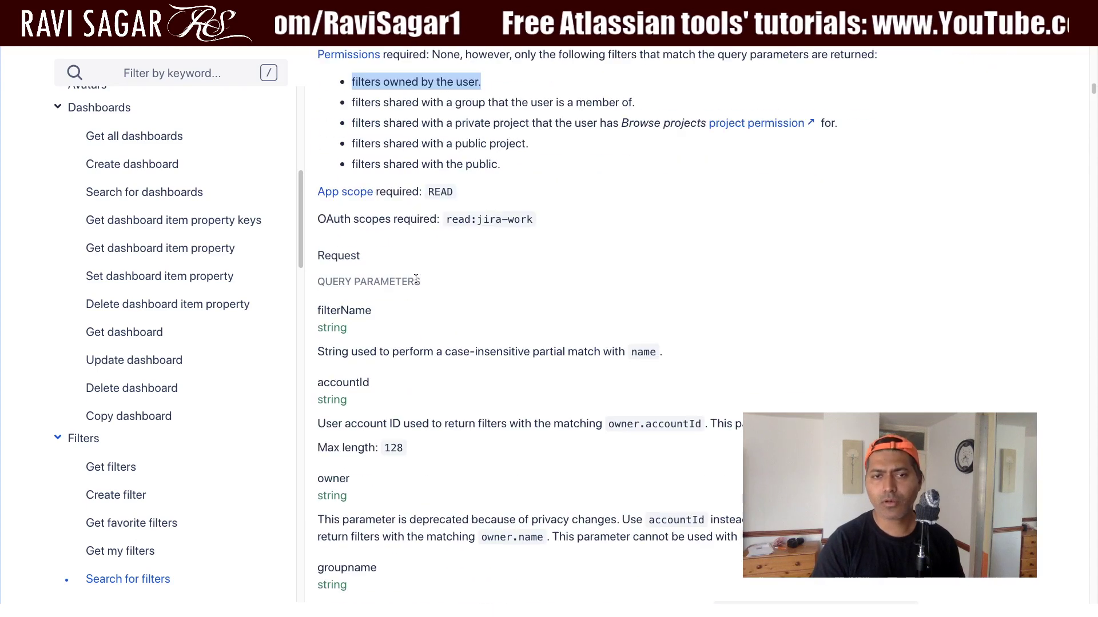
scroll(415, 279, down, 3)
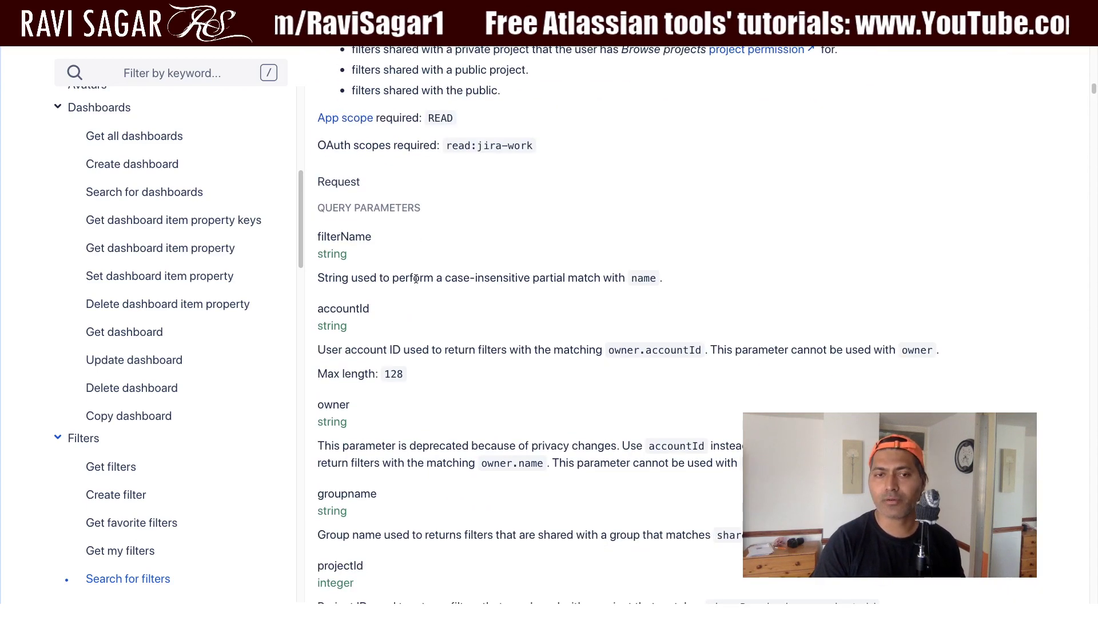
scroll(416, 279, down, 2)
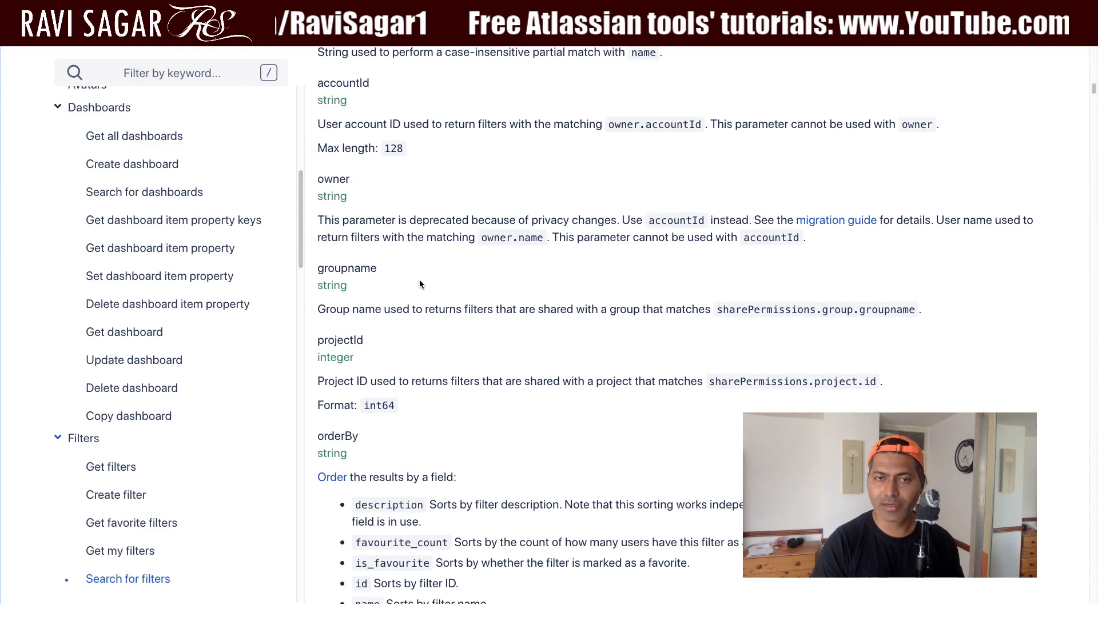
scroll(429, 338, down, 1)
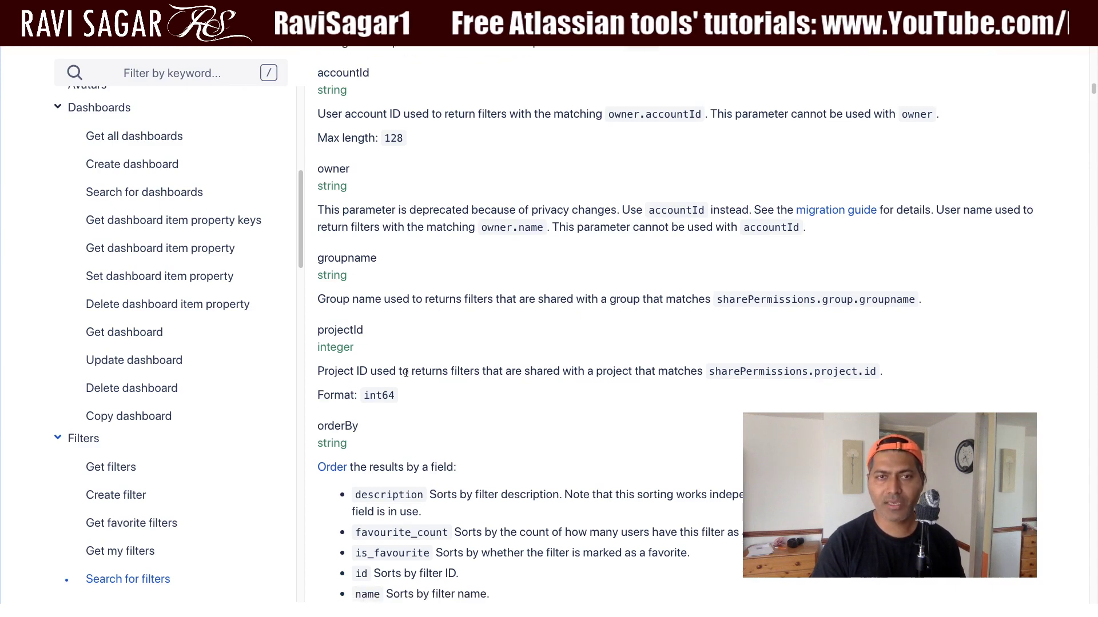
double_click(342, 259)
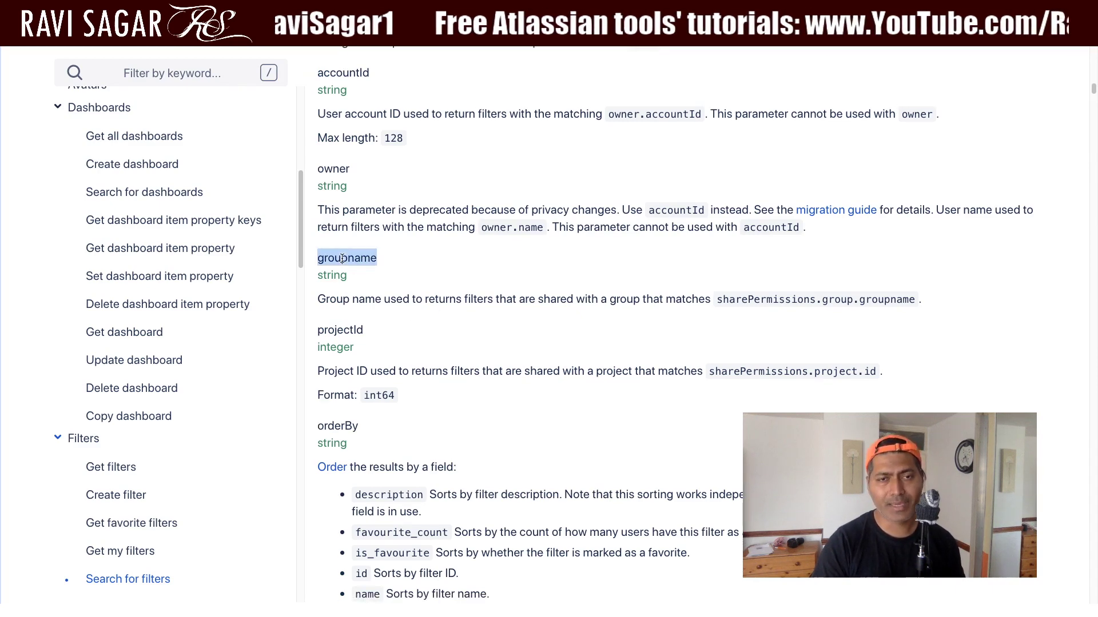
scroll(406, 309, down, 1)
scroll(400, 311, down, 4)
scroll(356, 341, up, 4)
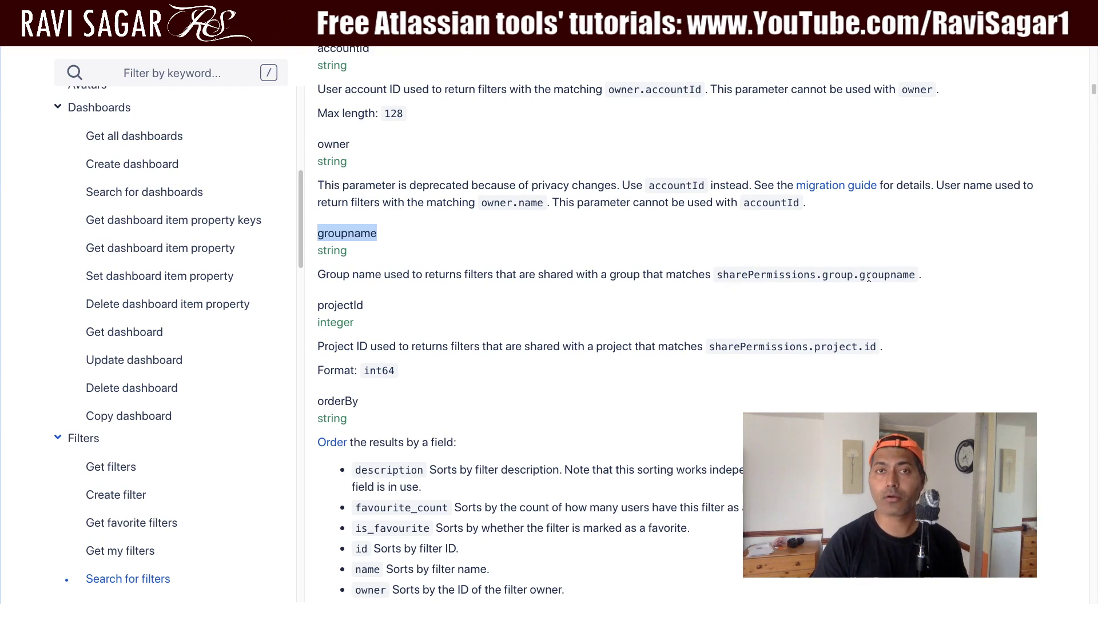
scroll(538, 366, down, 5)
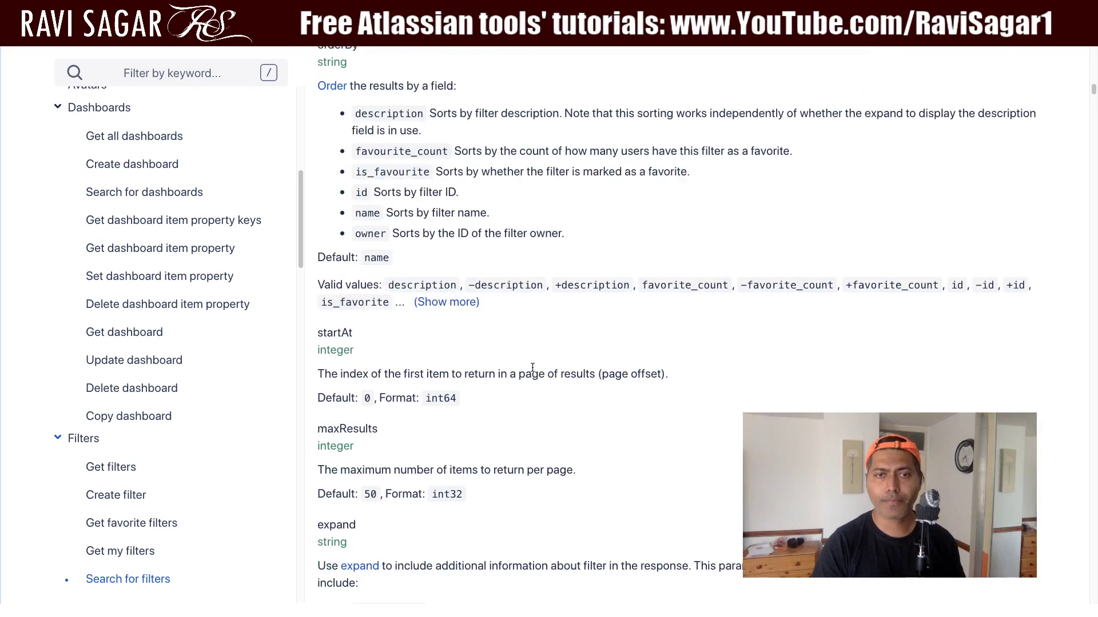
scroll(543, 391, up, 4)
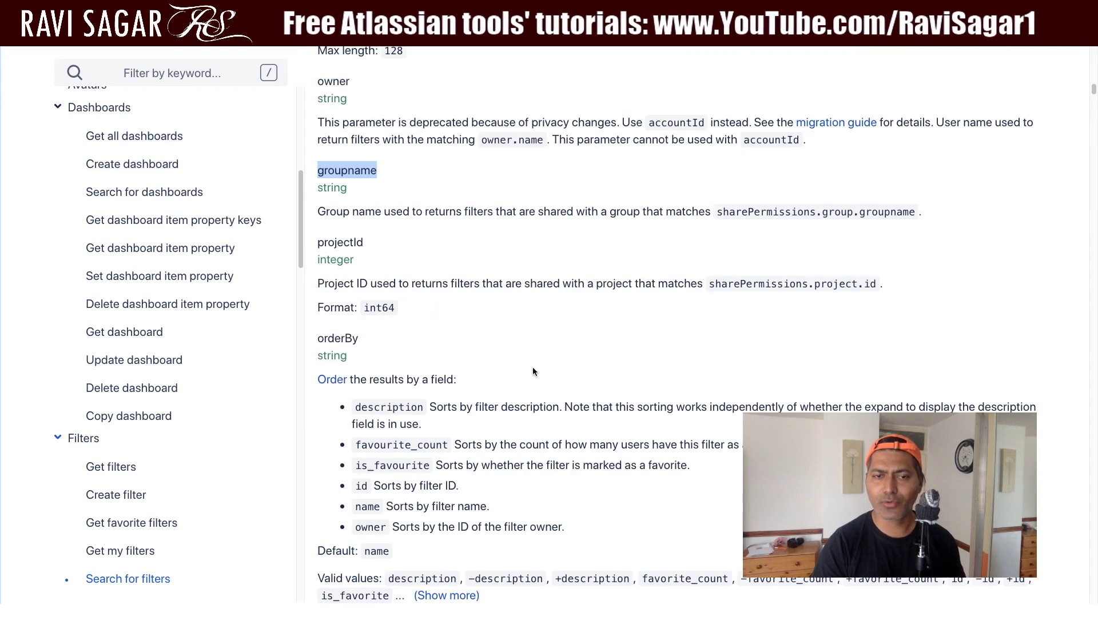
scroll(531, 372, down, 1)
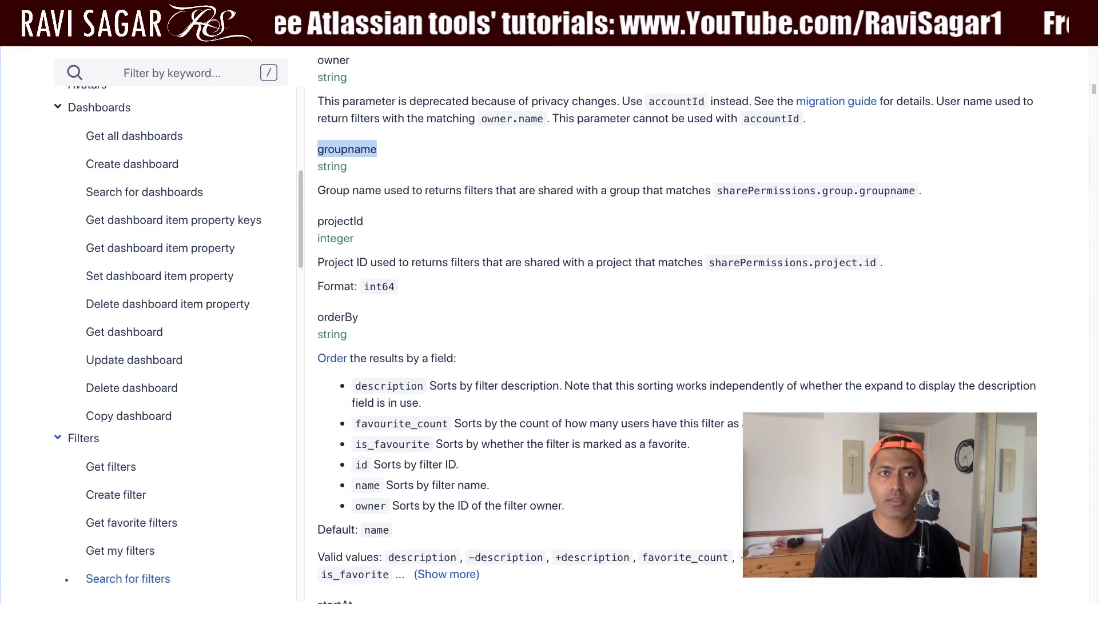
Switch to Jira, open the admin issues filter from the filters list and show its details
key(ctrl+Tab)
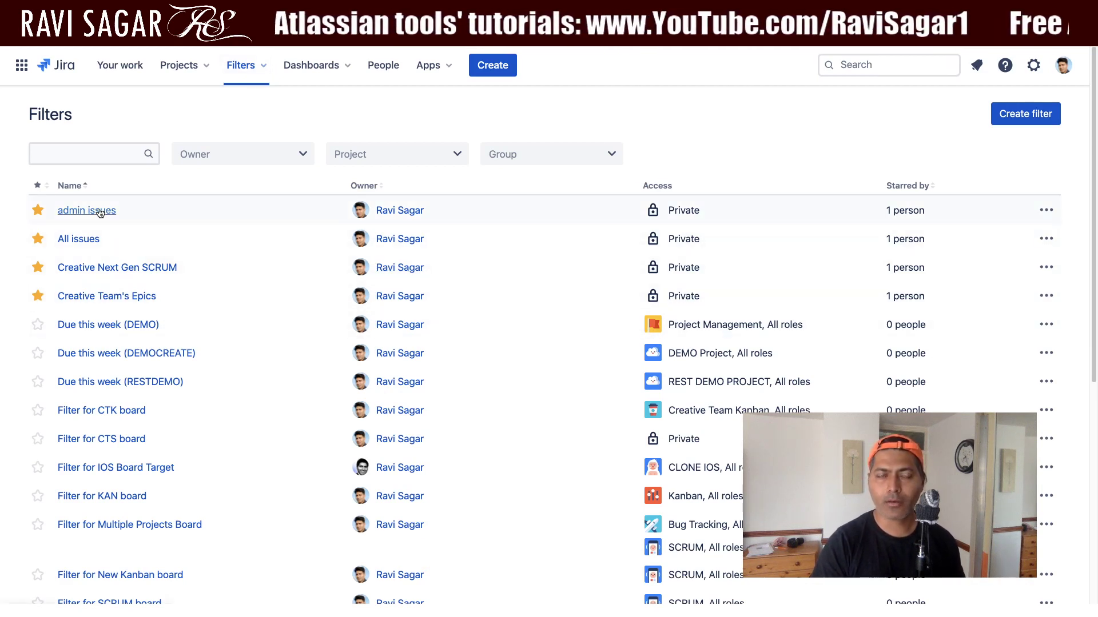
click(1048, 211)
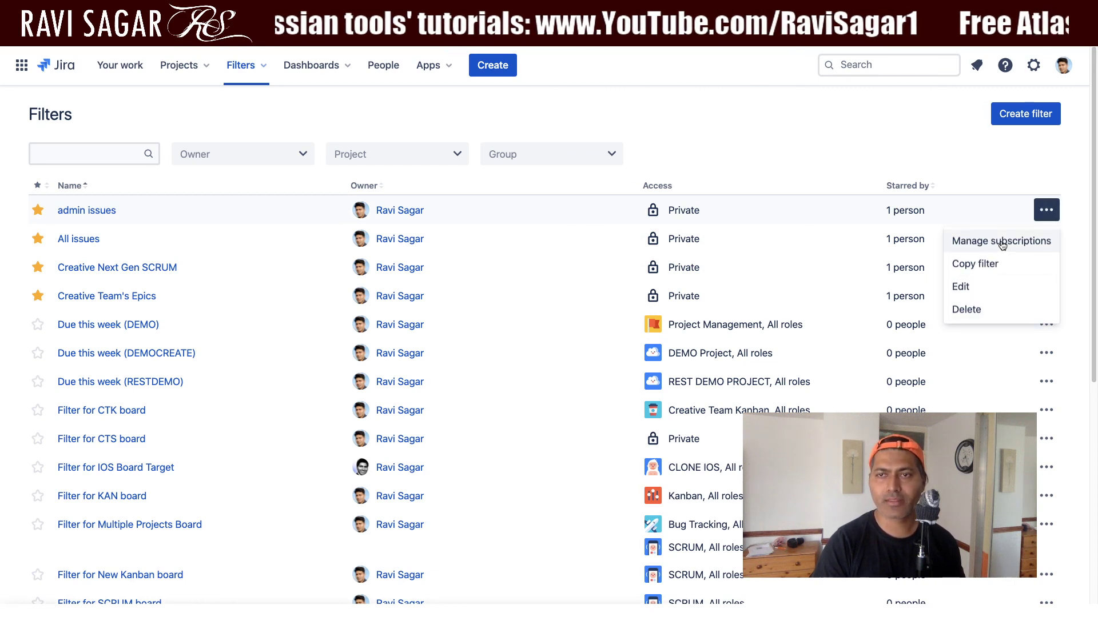
click(95, 214)
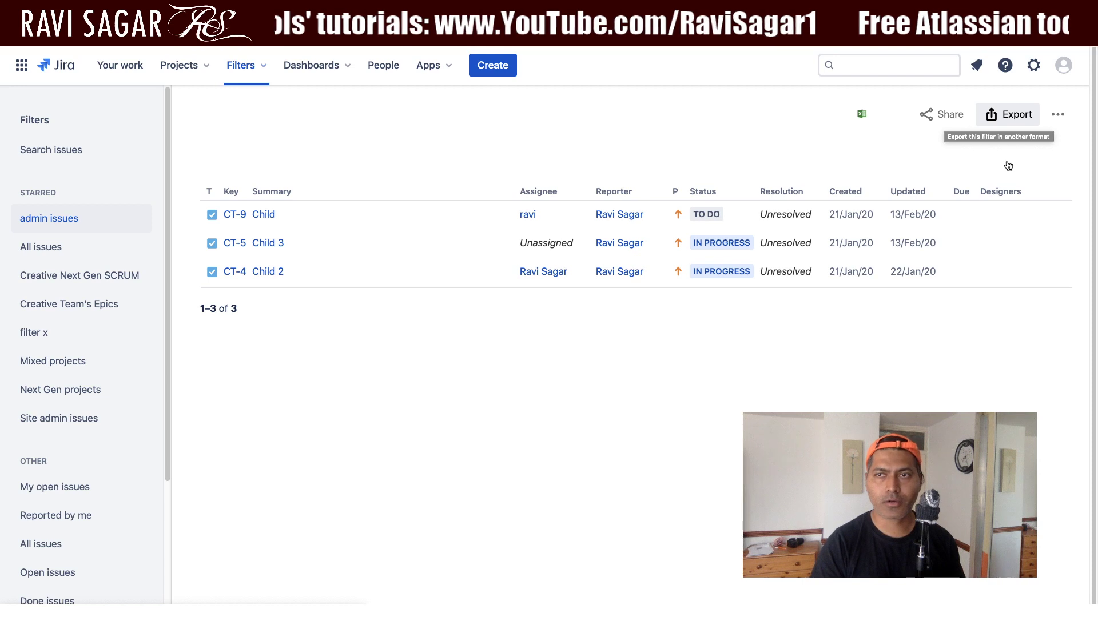
click(1060, 120)
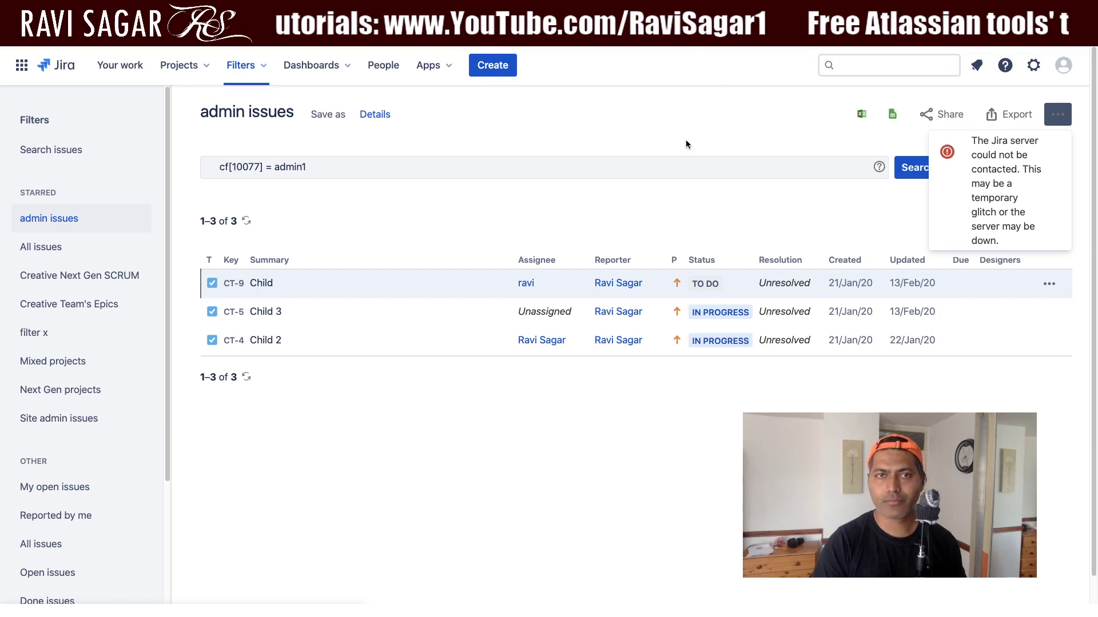
click(376, 116)
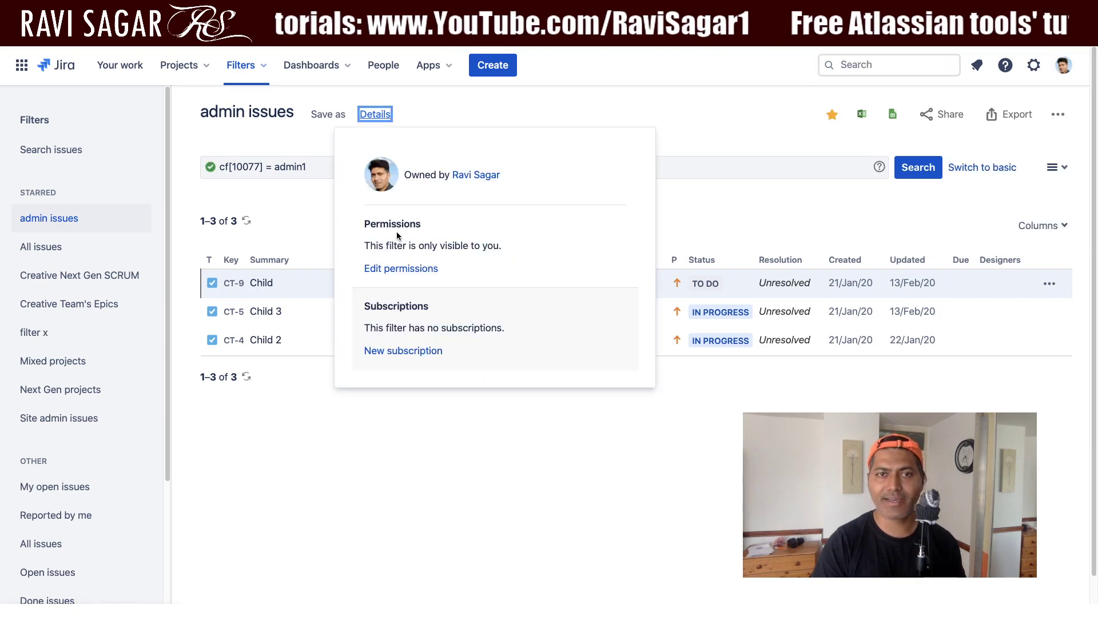
Edit the admin issues filter's permissions to share it with the group site-admins and save the filter
click(409, 270)
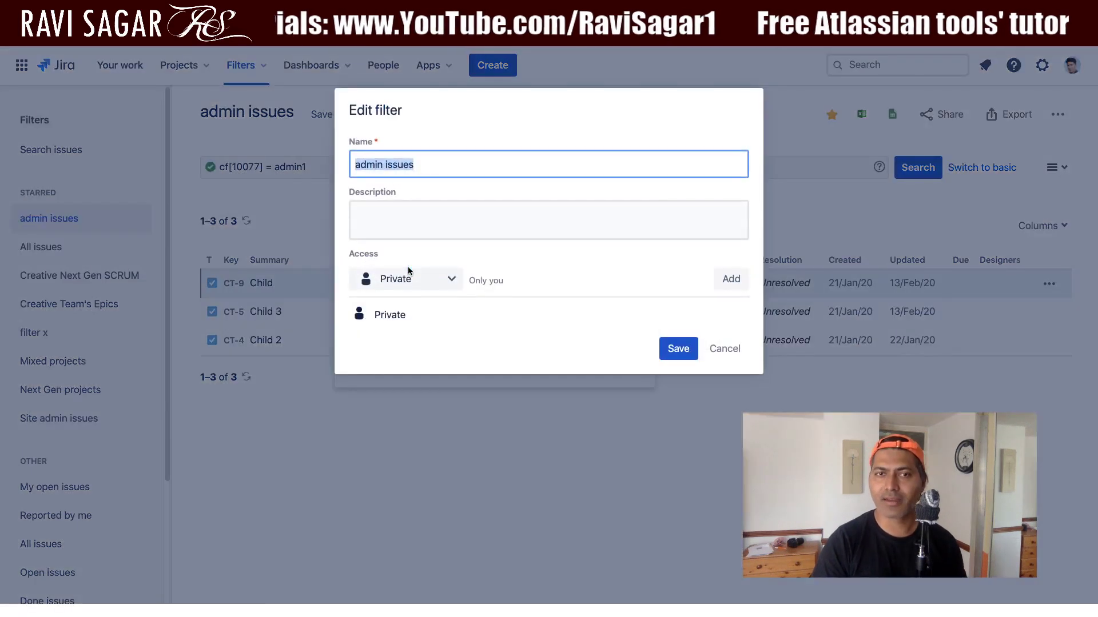
click(448, 281)
click(417, 341)
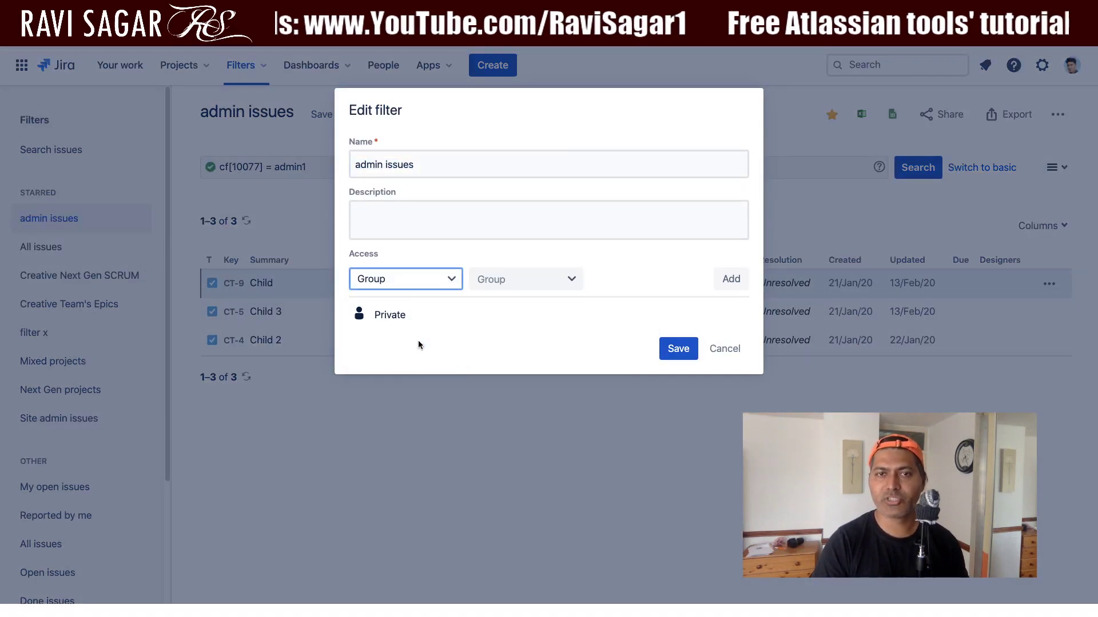
click(569, 278)
click(515, 311)
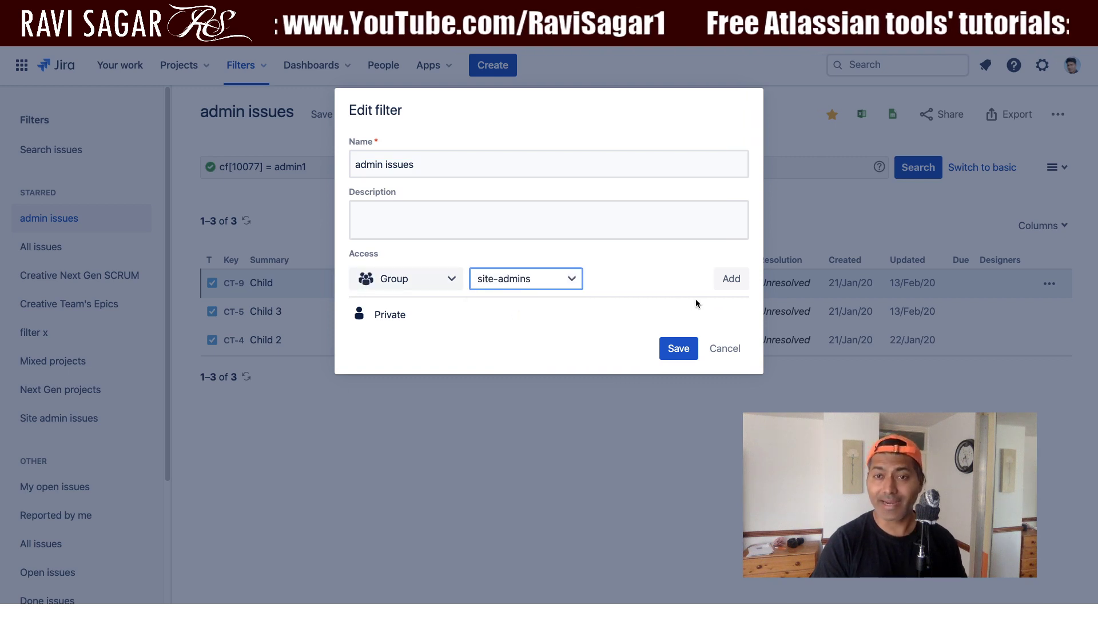
click(737, 284)
click(685, 350)
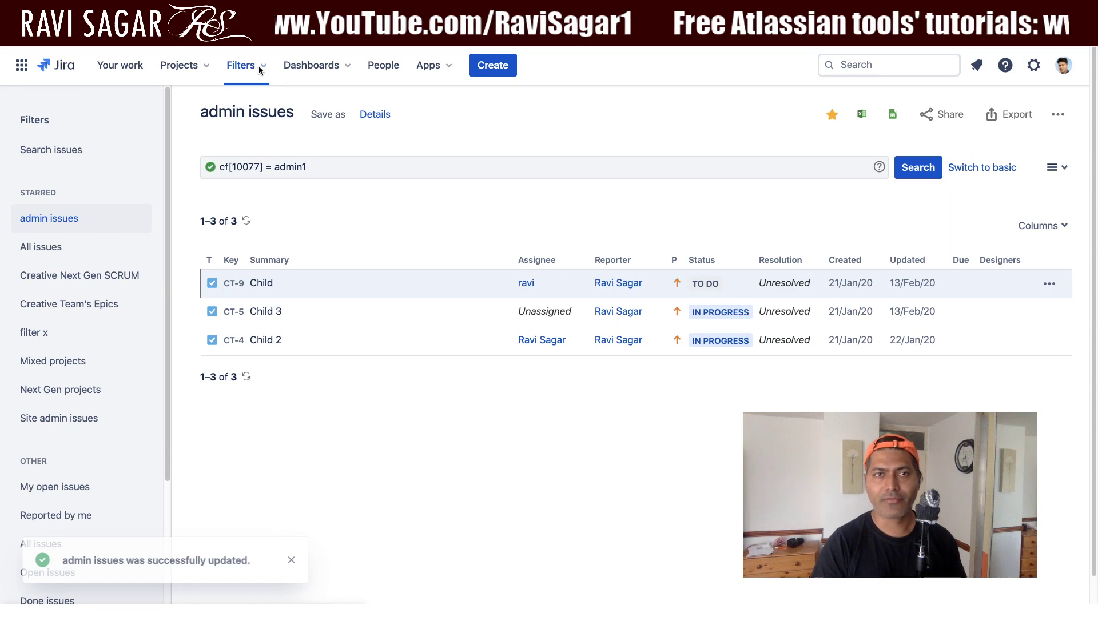
Check the admin issues filter's permissions in its details and return to the list of all filters
click(263, 70)
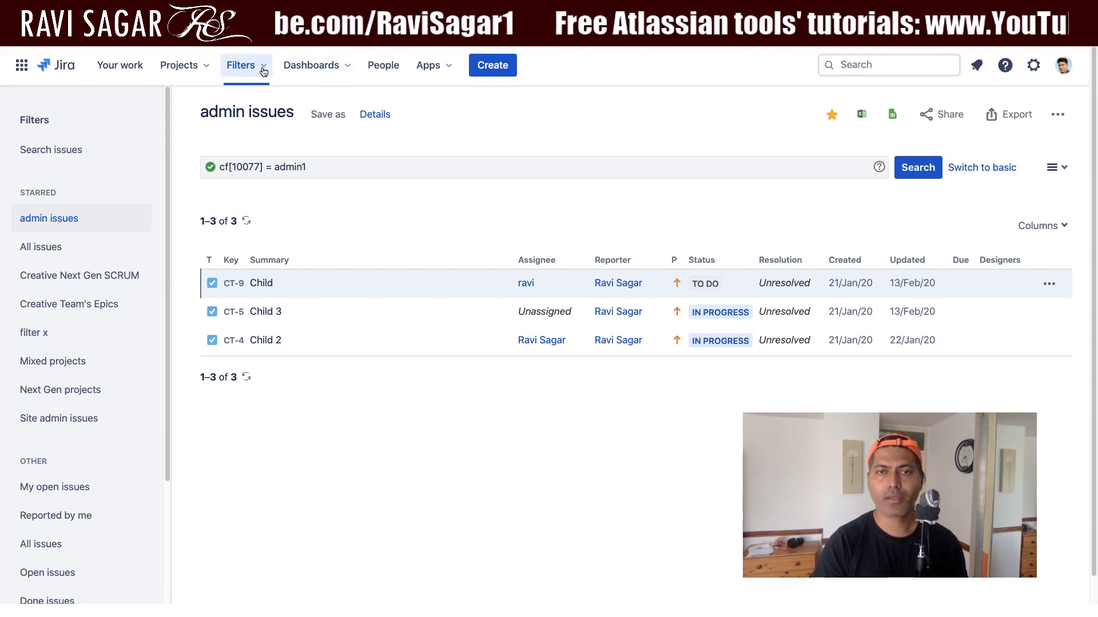
click(383, 116)
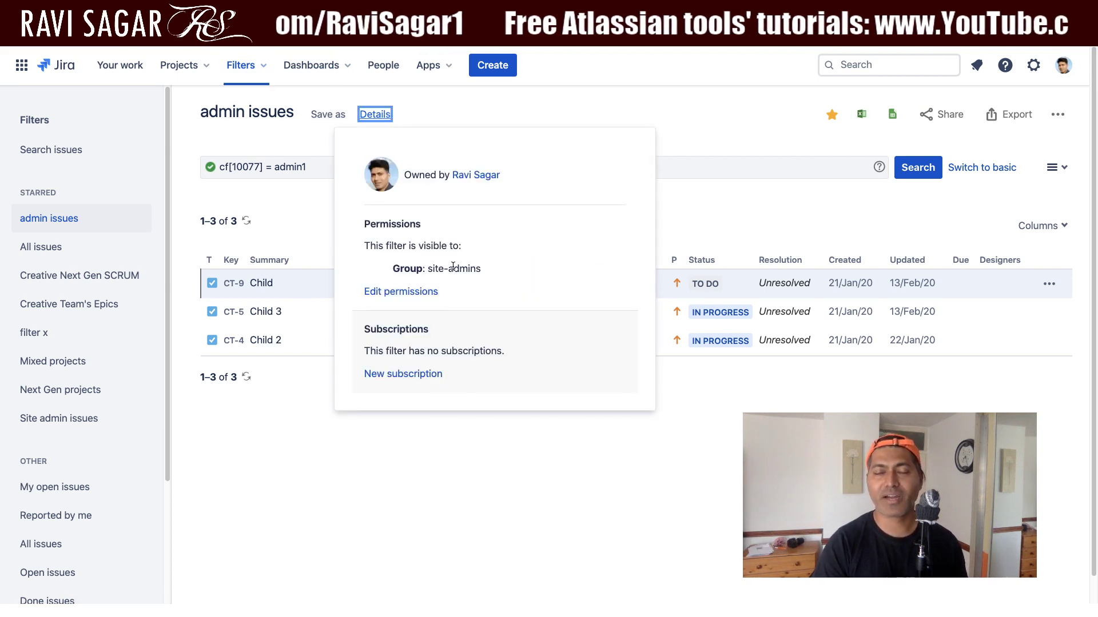
click(409, 95)
click(242, 65)
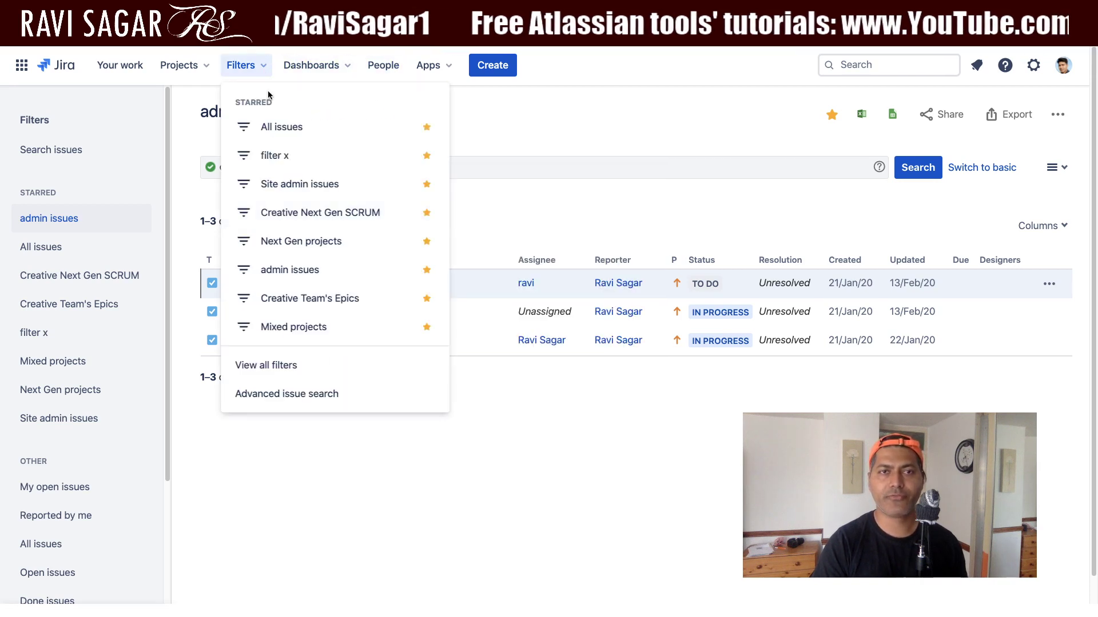
click(276, 366)
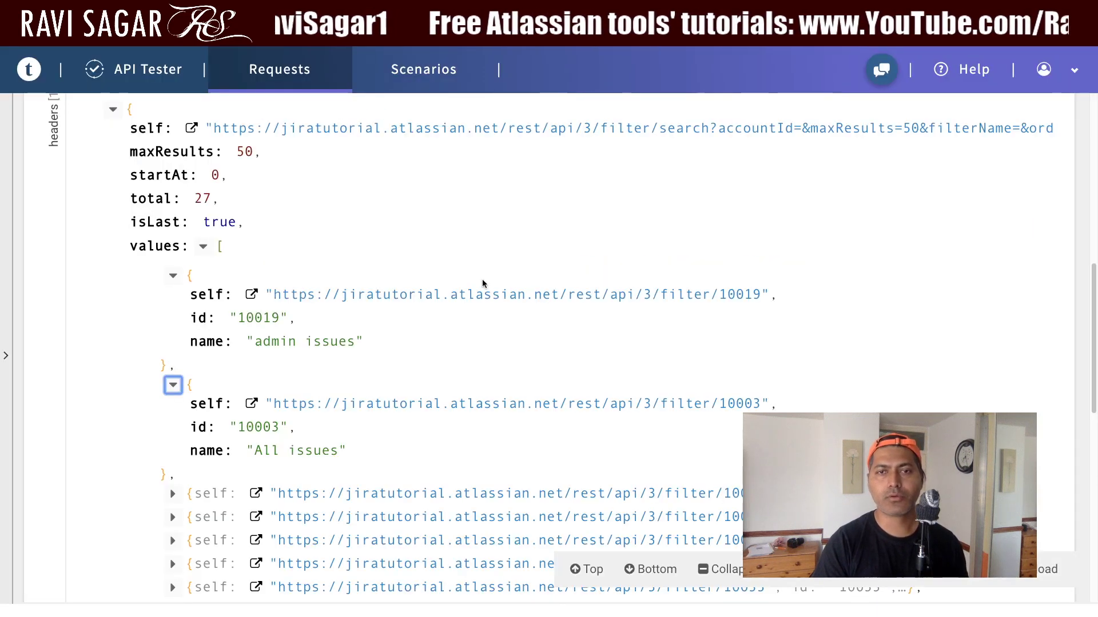
Switch to API Tester and append the query ?groupname=site-admins to the getFilters request URL
scroll(486, 281, up, 2)
scroll(491, 282, up, 8)
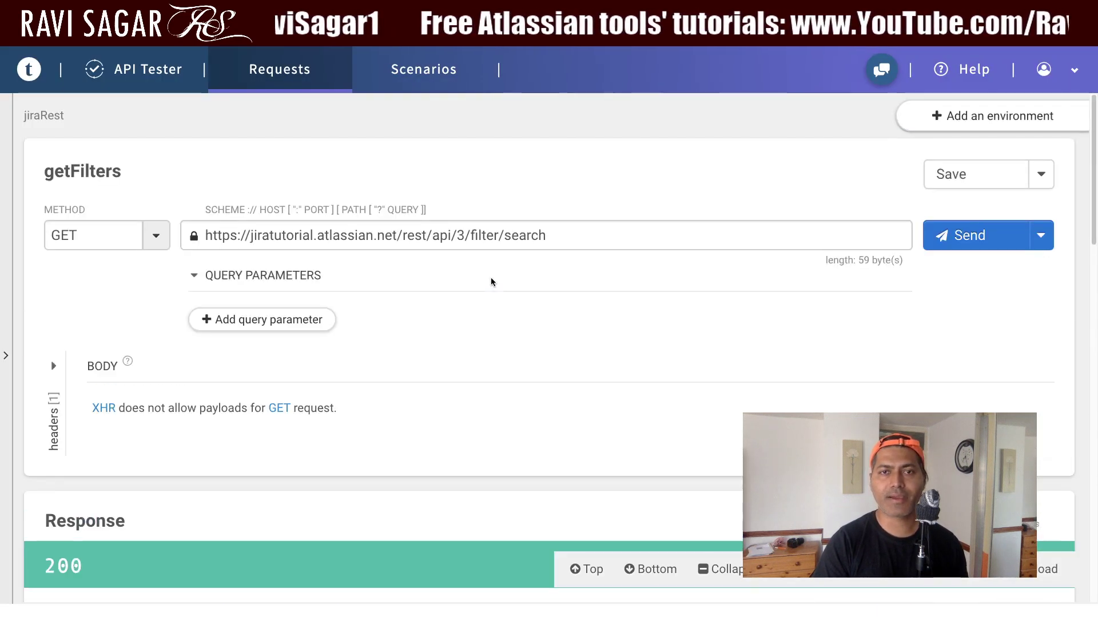
click(614, 236)
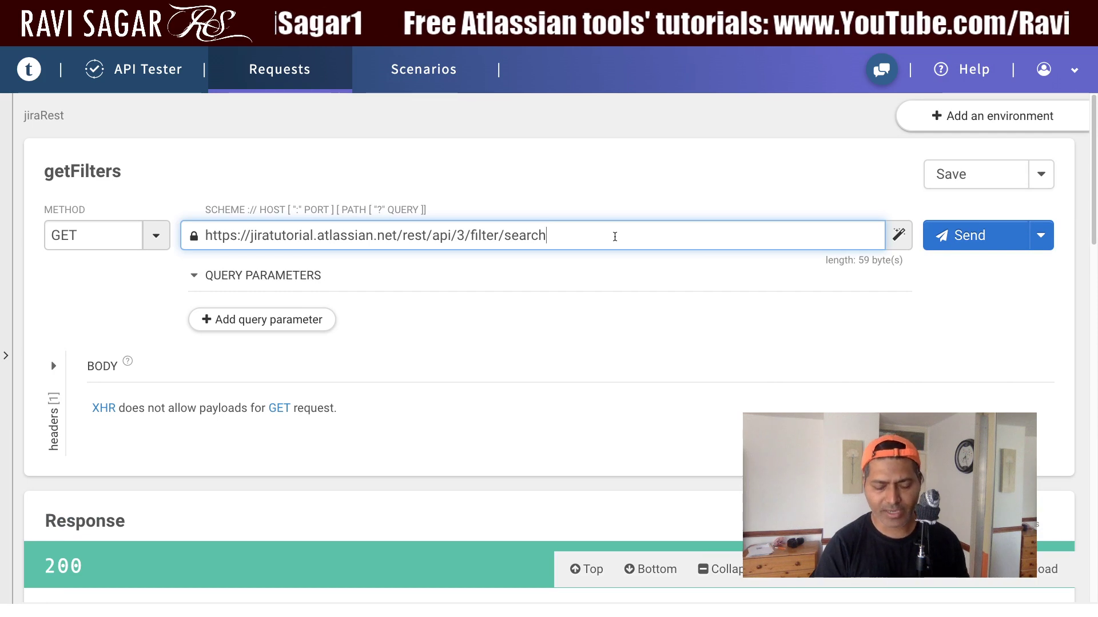
text(?)
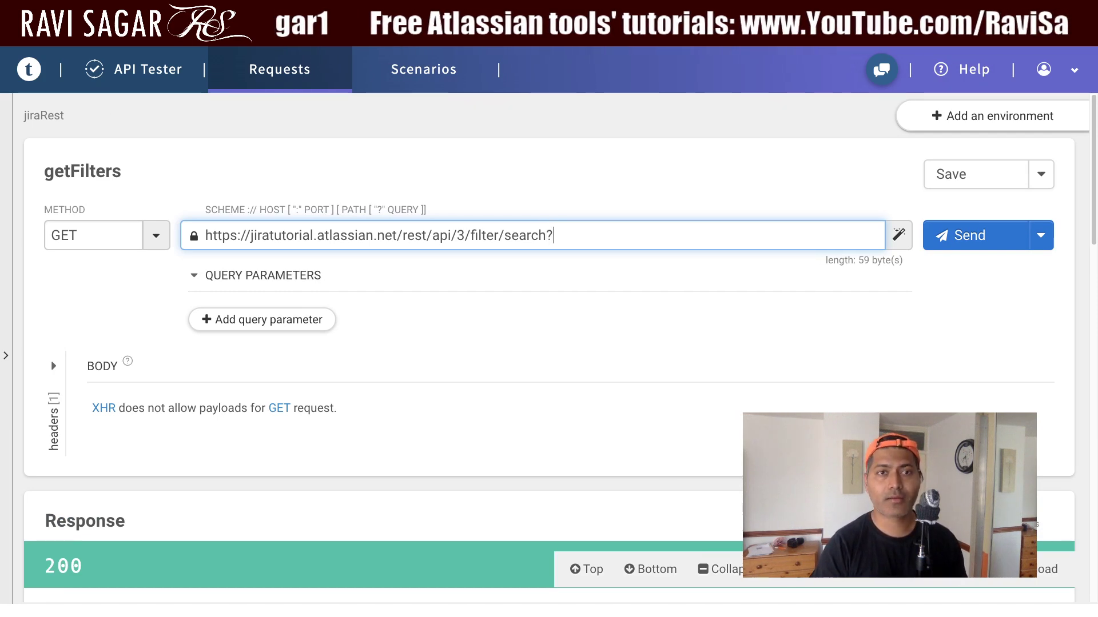
key(ctrl+Tab)
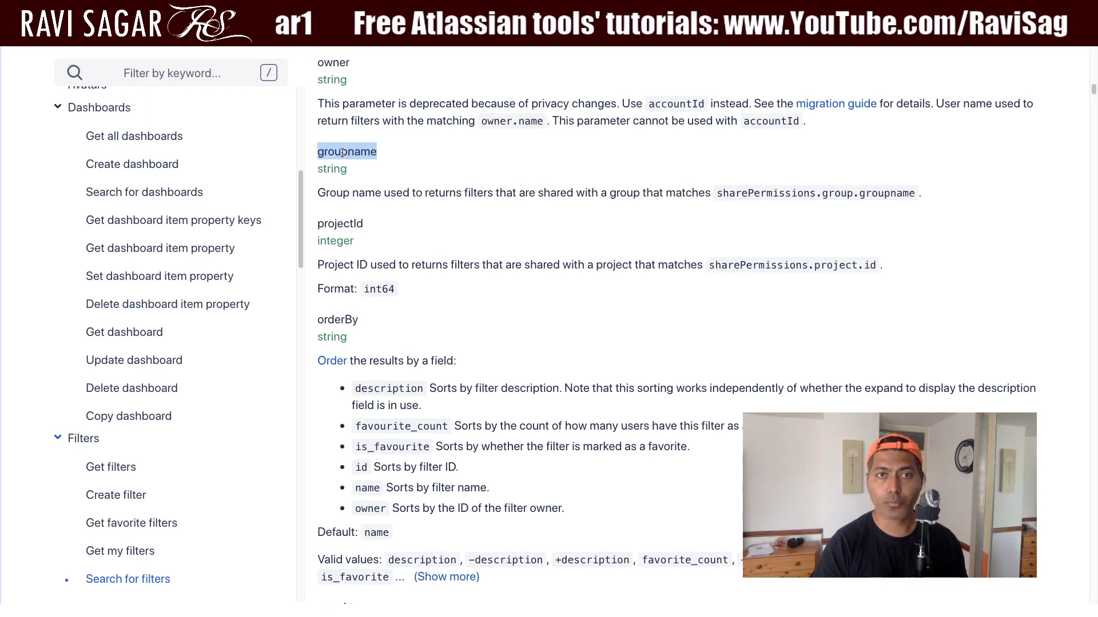
key(ctrl+shift+Tab)
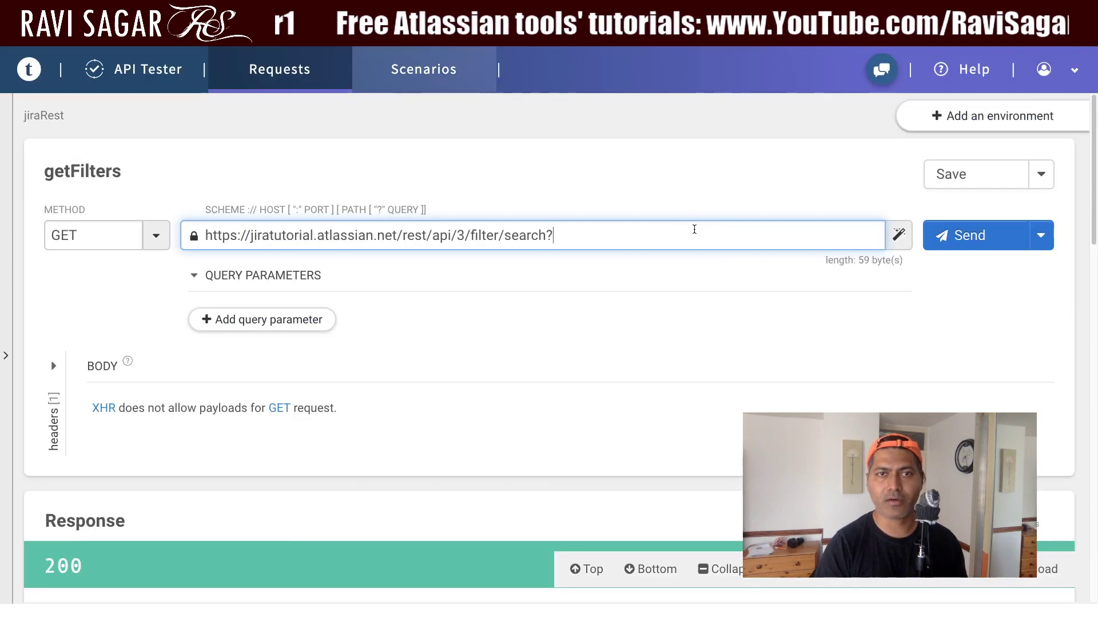
text(gr)
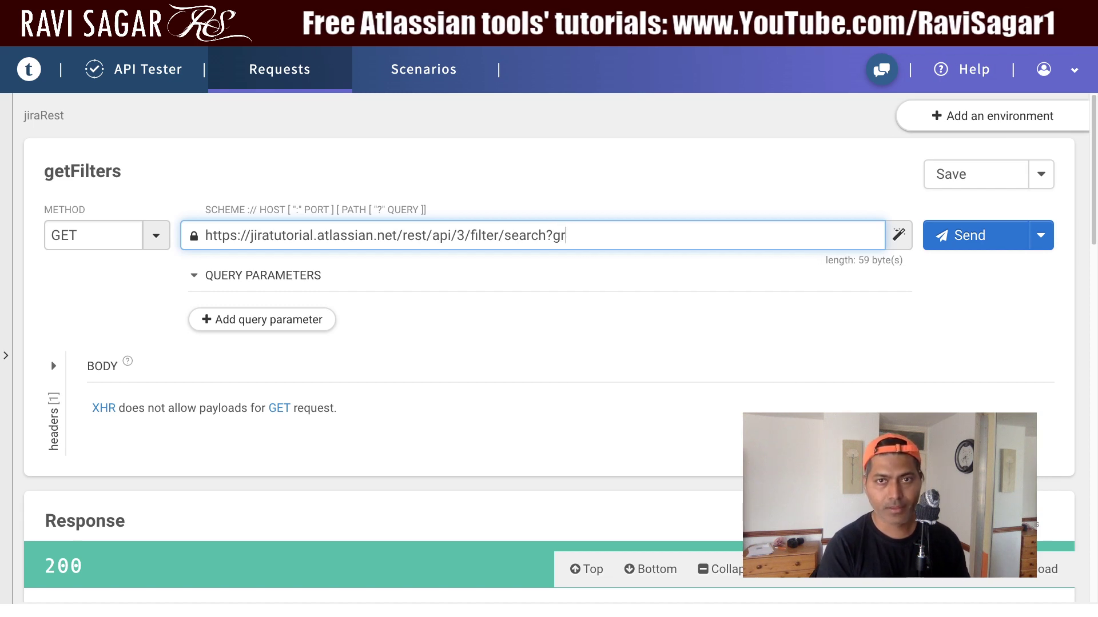
text(aoup)
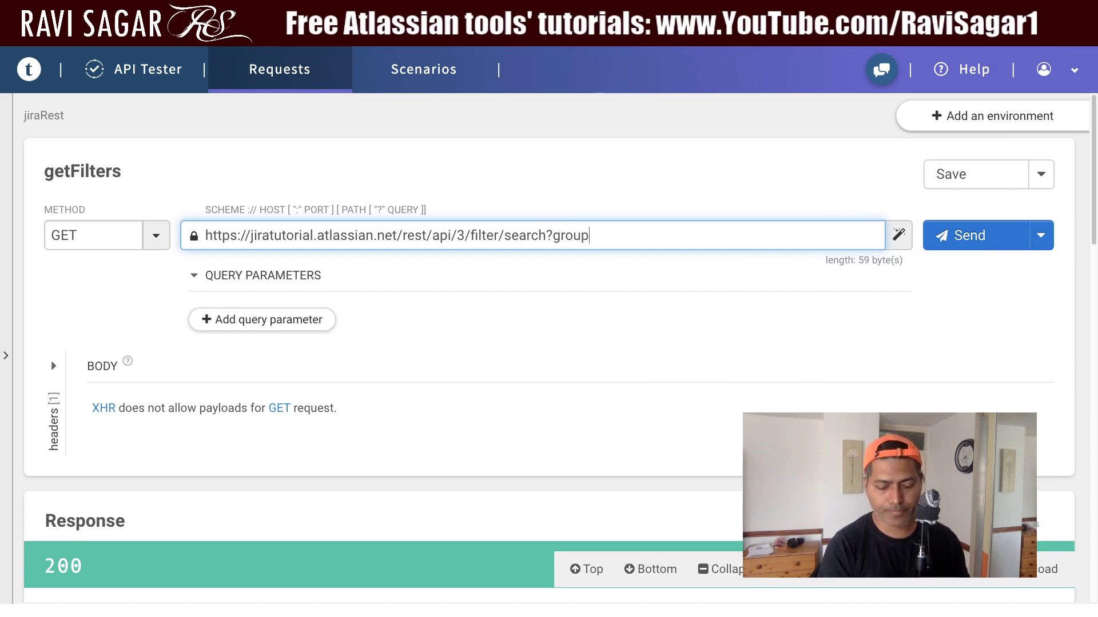
text(name)
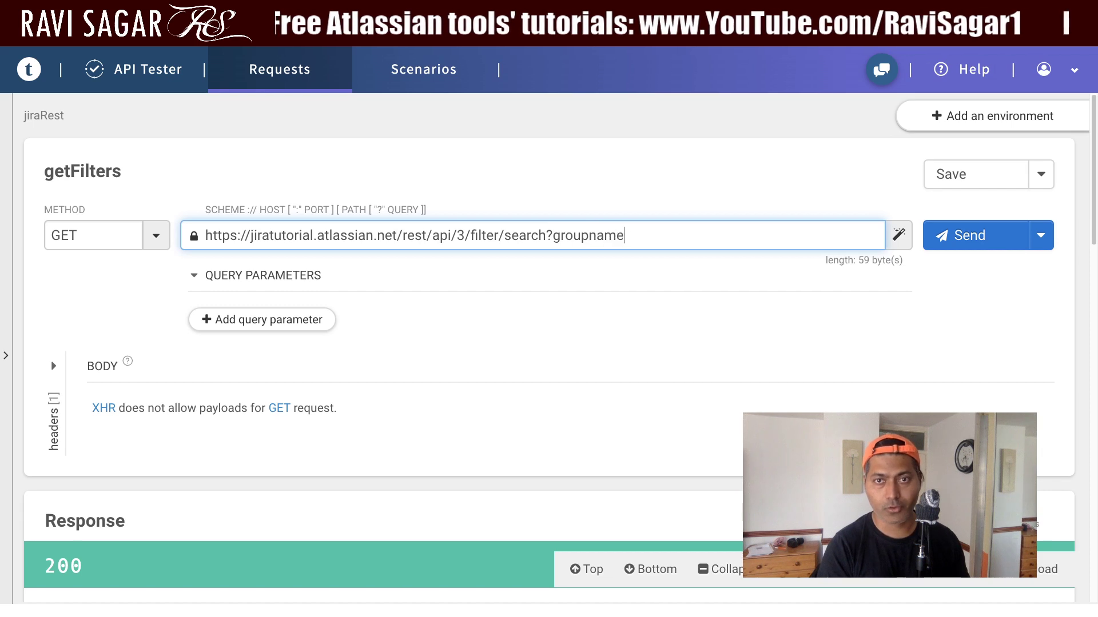
text(=site-admins)
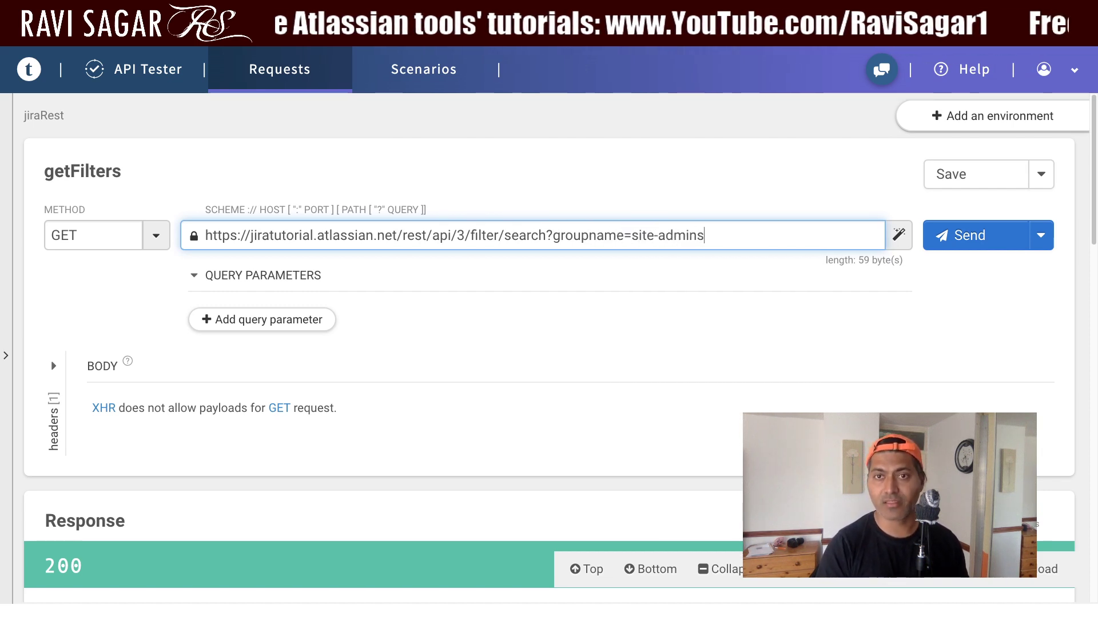
Send the getFilters request and examine the response's paging fields and the filter entry in the values array
click(960, 243)
scroll(503, 331, down, 6)
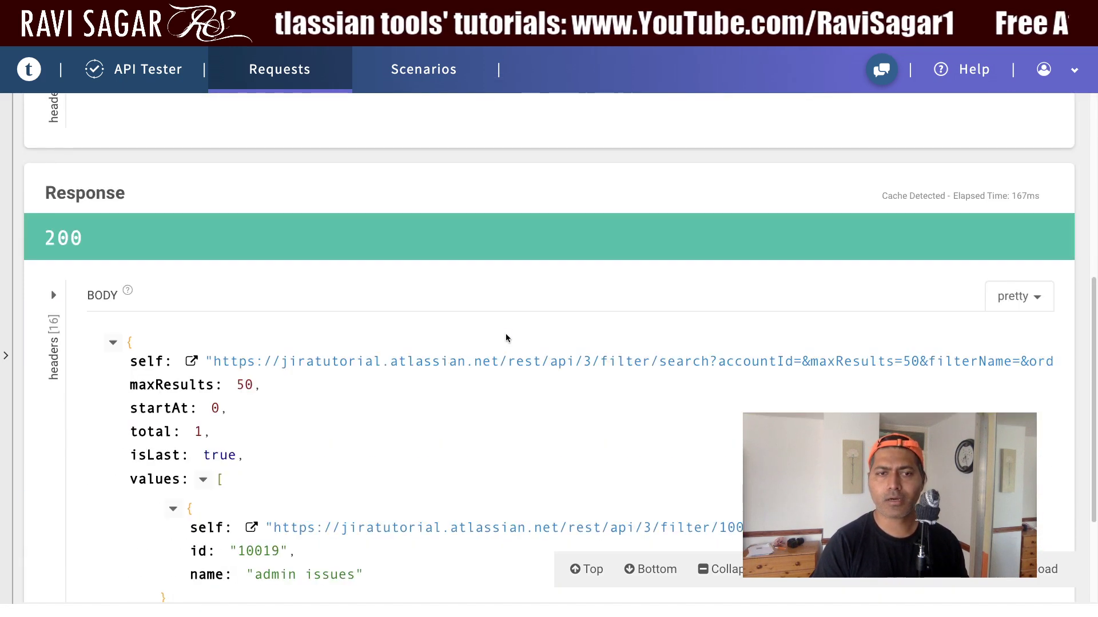
scroll(505, 338, down, 2)
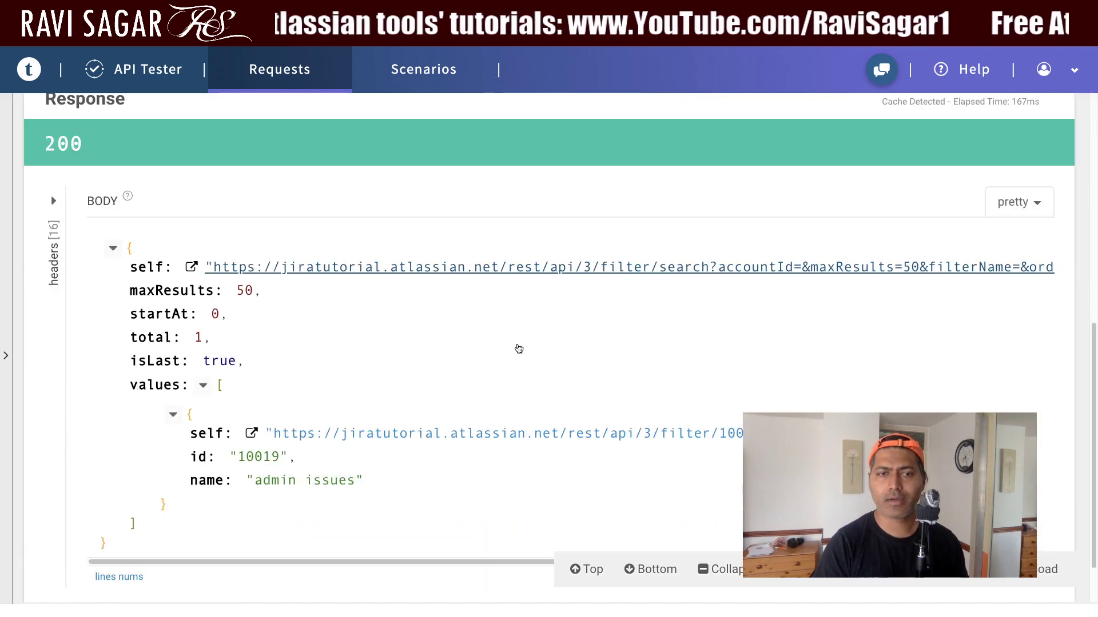
click(169, 420)
click(173, 437)
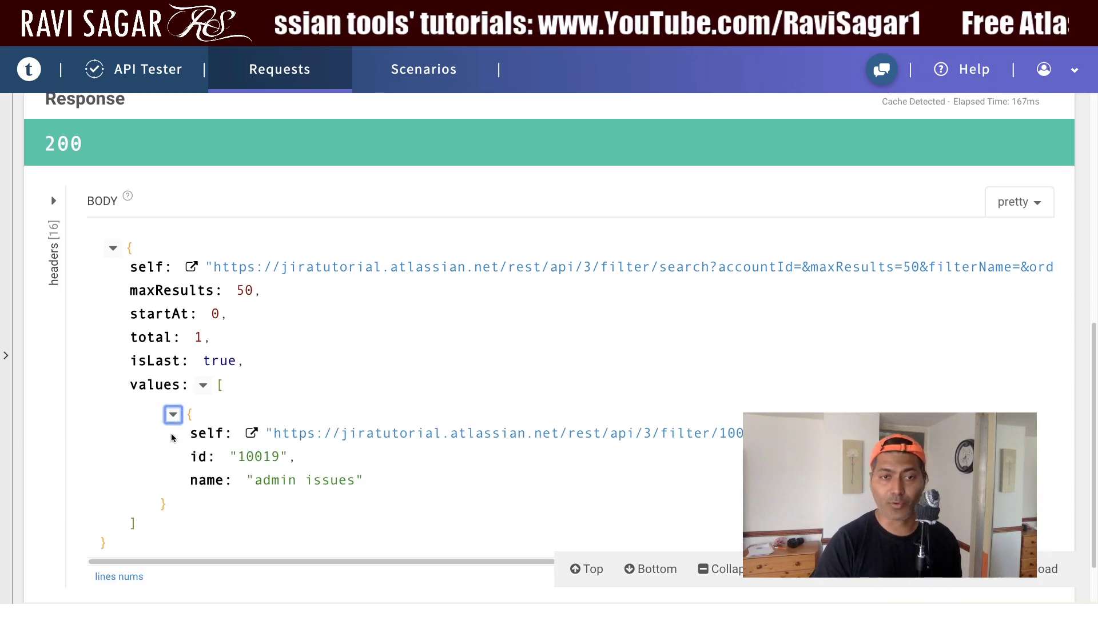
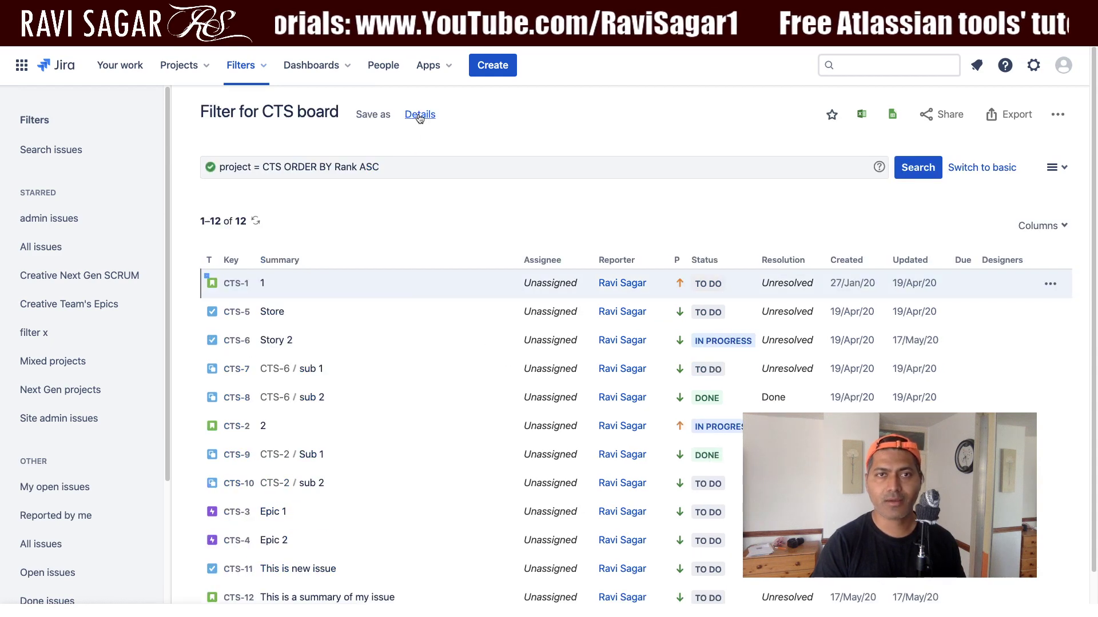
Try to share the Filter for CTS board with the group site-admins, save it and reload the page
click(418, 116)
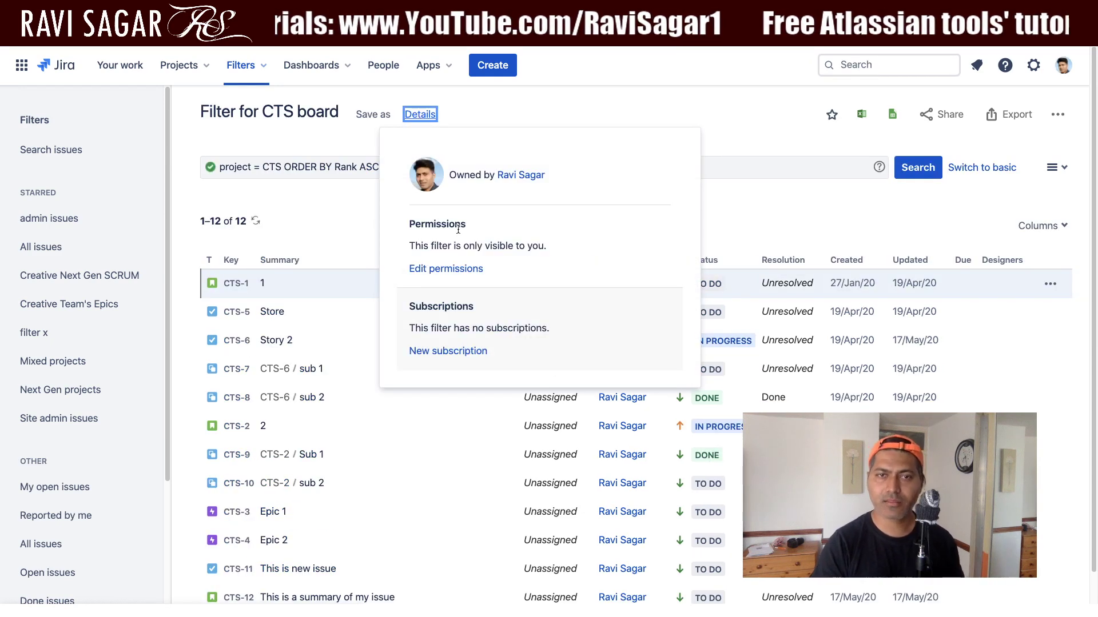
click(439, 271)
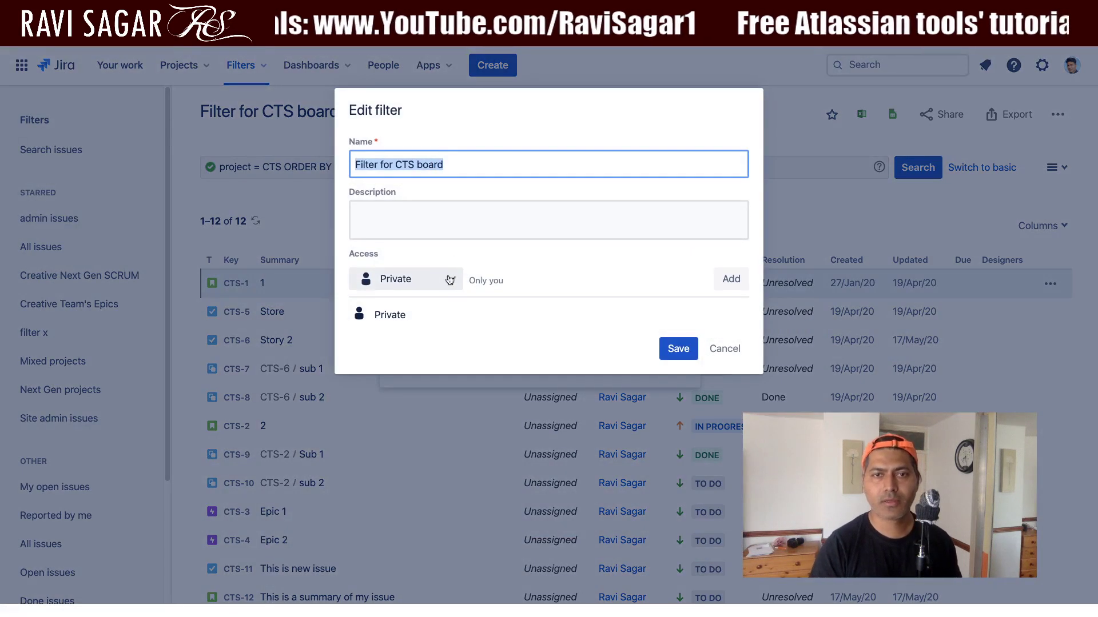
click(444, 283)
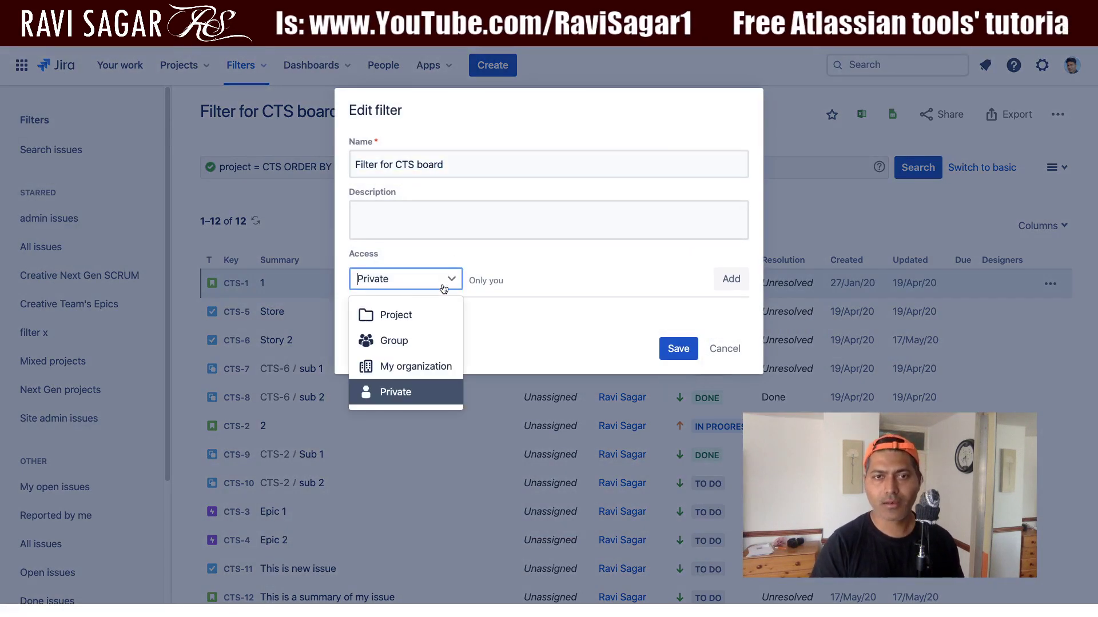
click(412, 341)
click(514, 280)
click(531, 314)
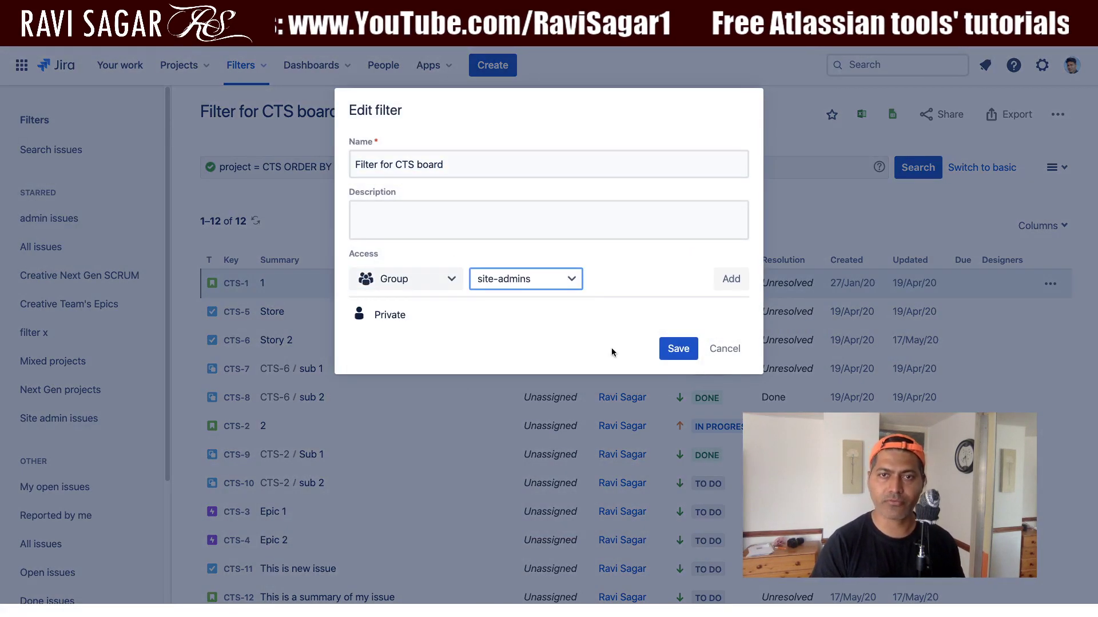
click(676, 348)
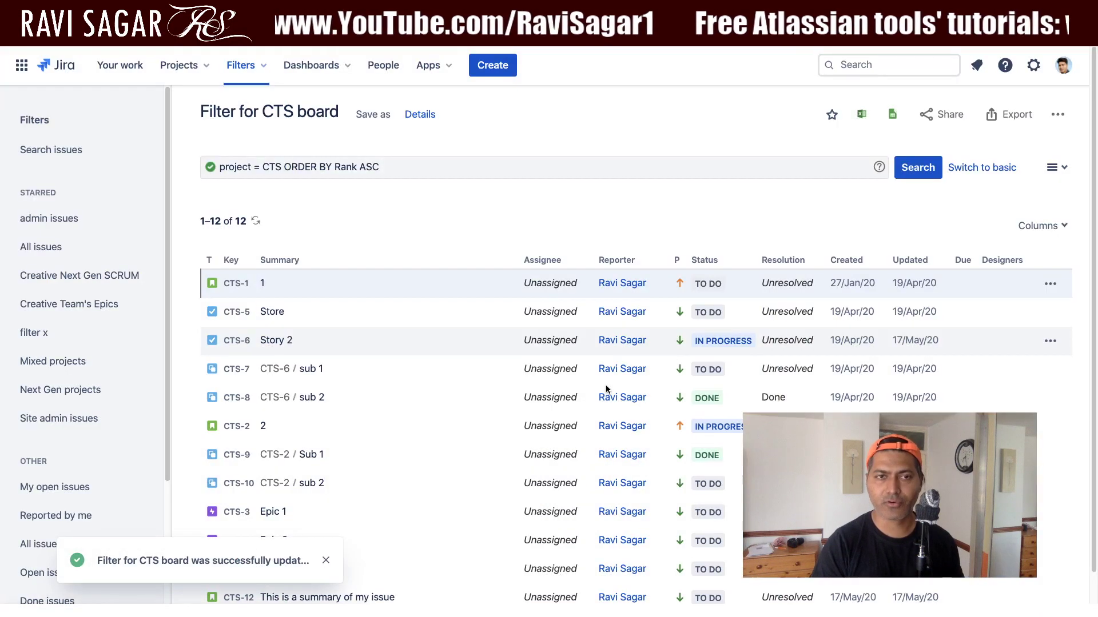
key(super+r)
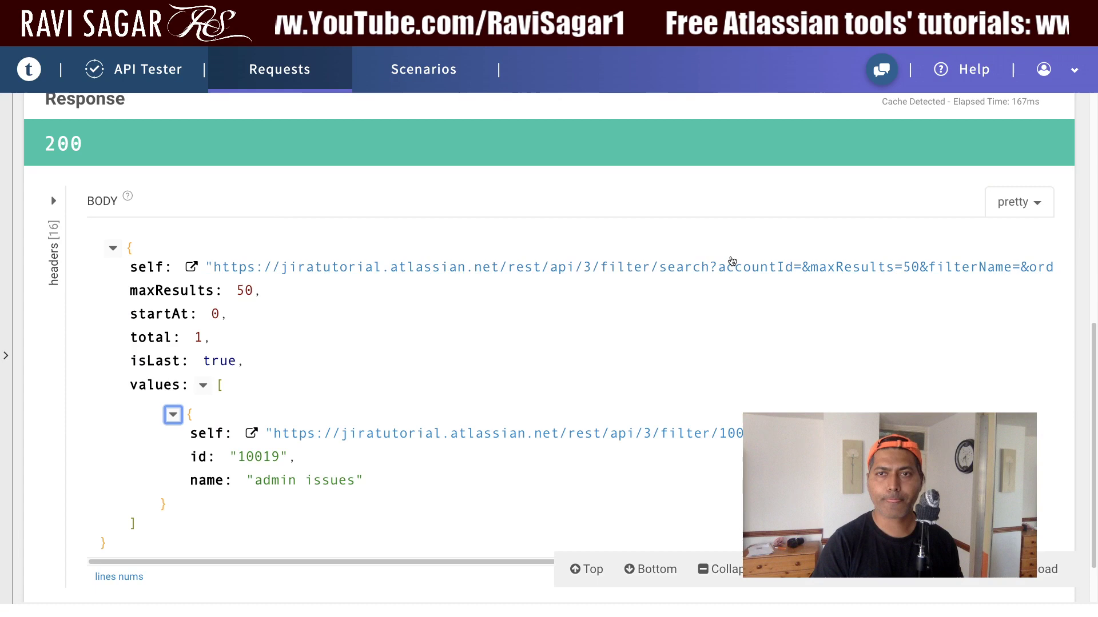
Switch to API Tester, resend the getFilters request with groupname=site-admins and check the filters in the response's values array
scroll(732, 261, up, 8)
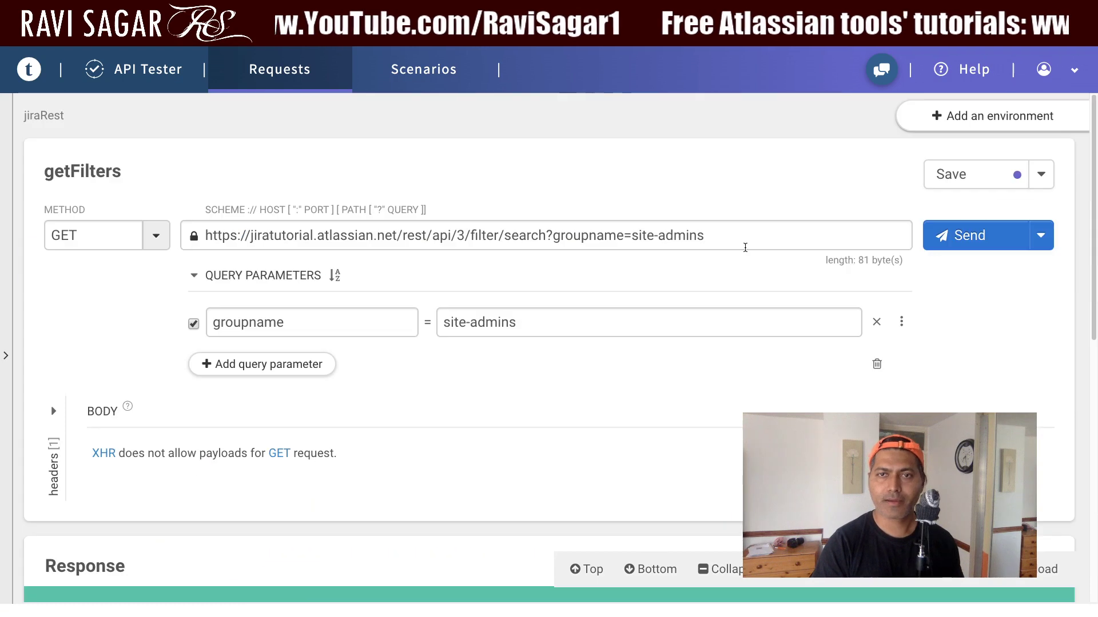
click(992, 241)
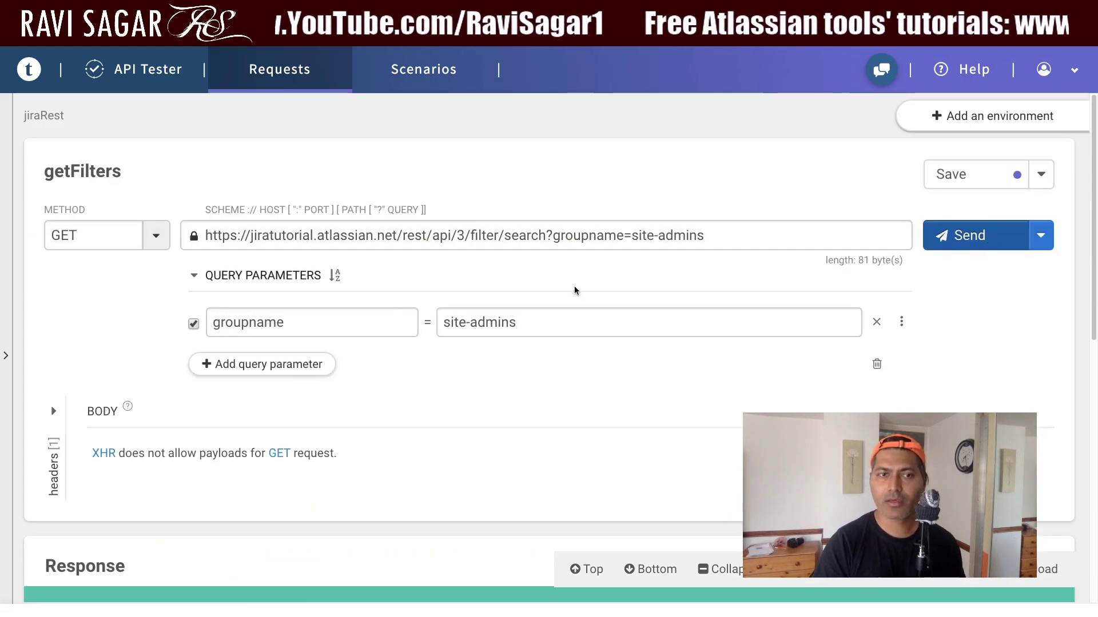
scroll(575, 289, down, 10)
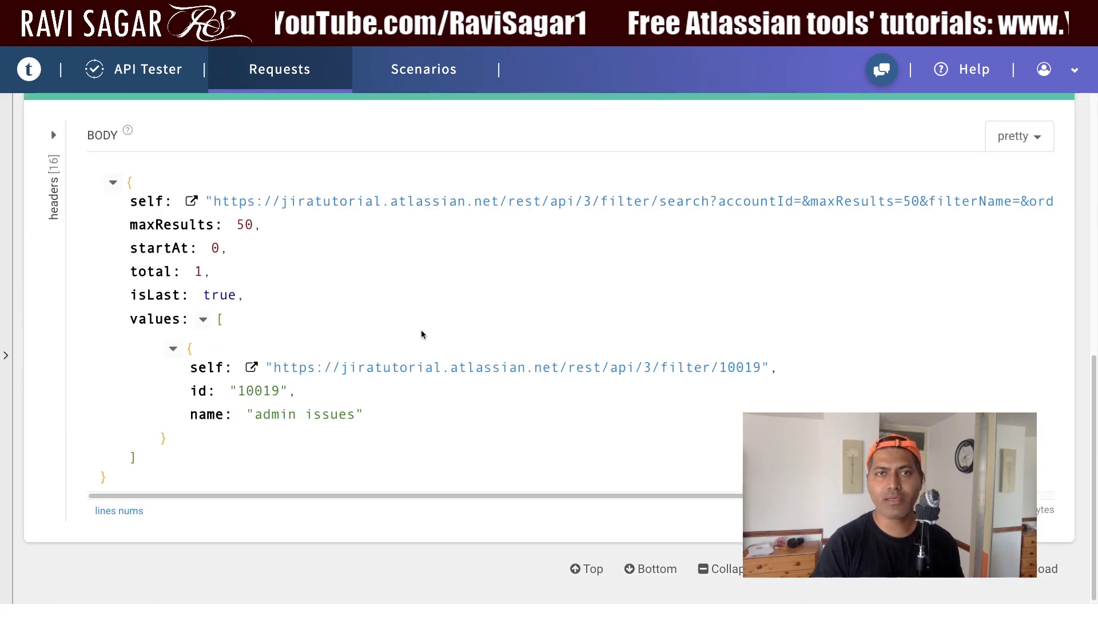
scroll(494, 348, up, 10)
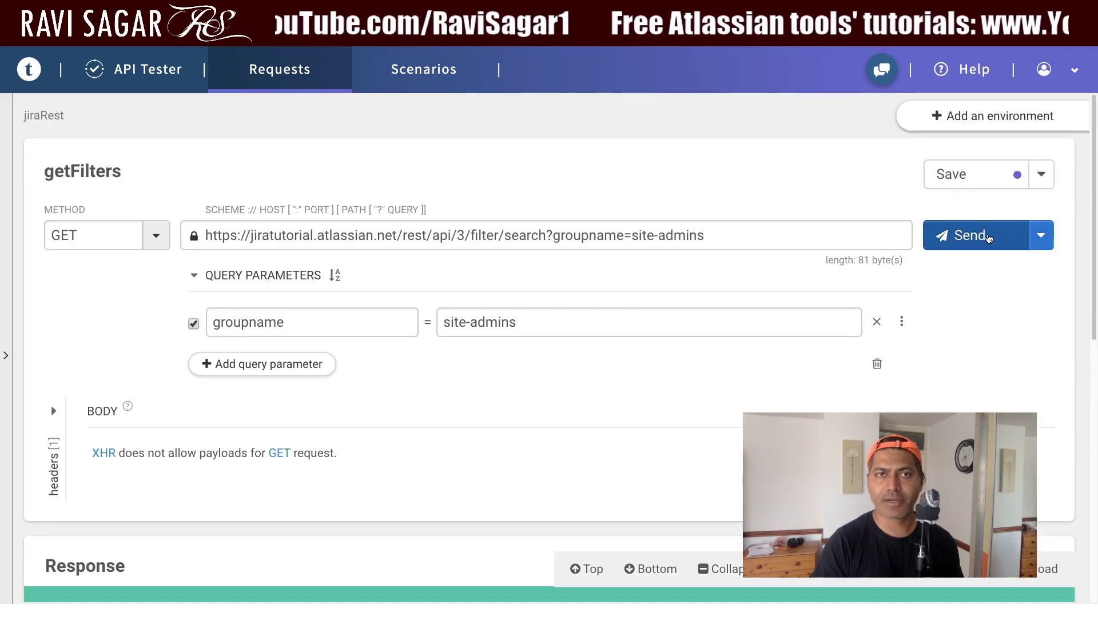
click(988, 239)
scroll(588, 263, down, 10)
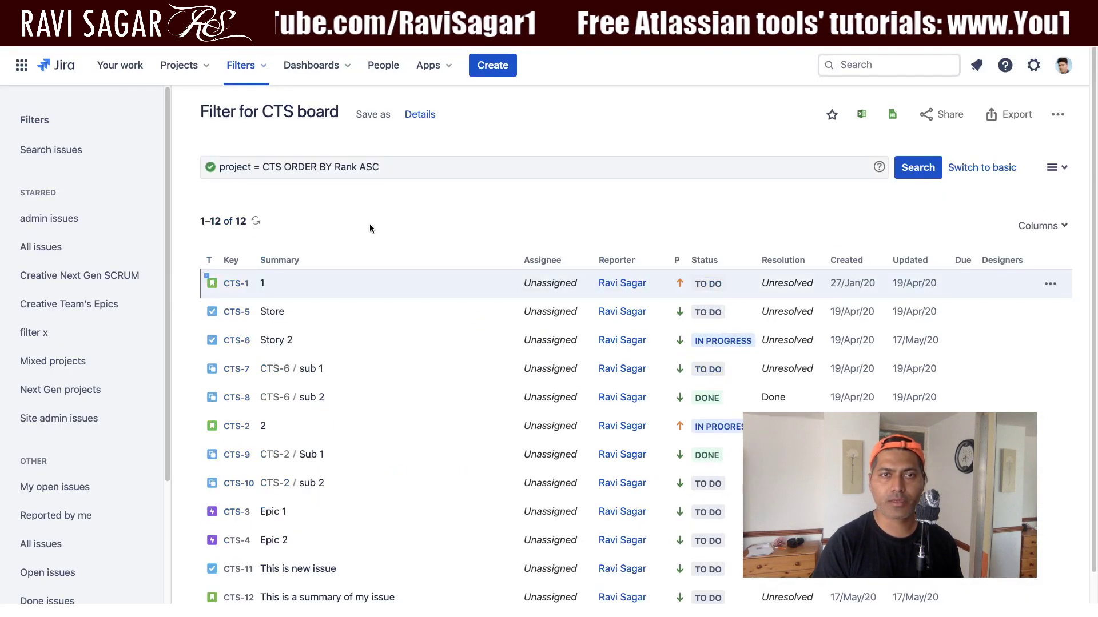
Switch back to Jira, check each filter's access in the list of all filters and open Filter for CTS board
click(263, 69)
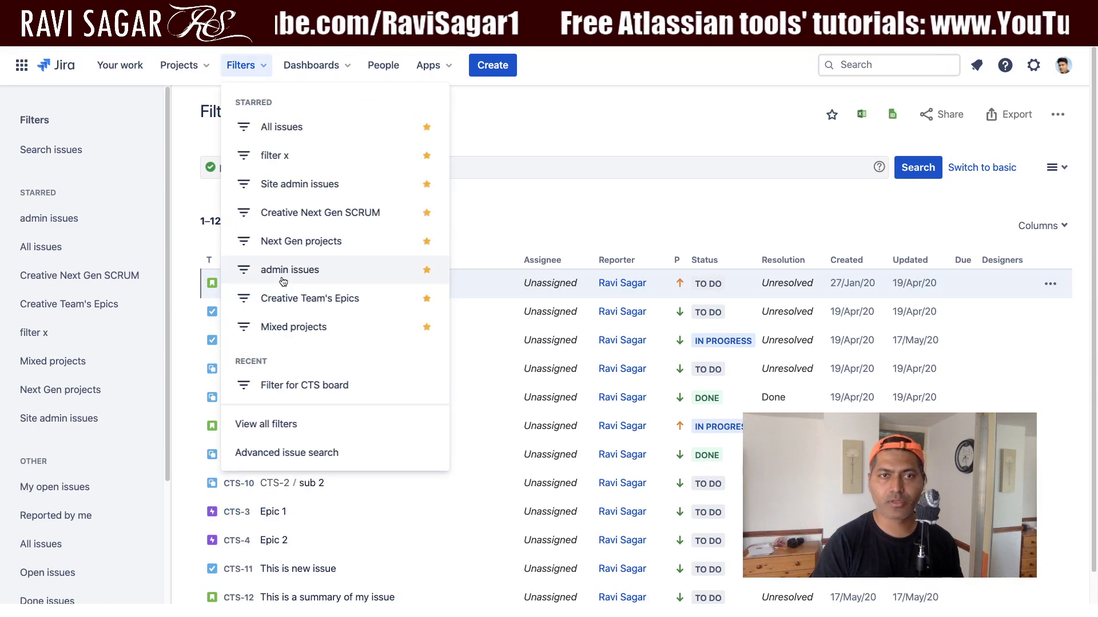
click(283, 421)
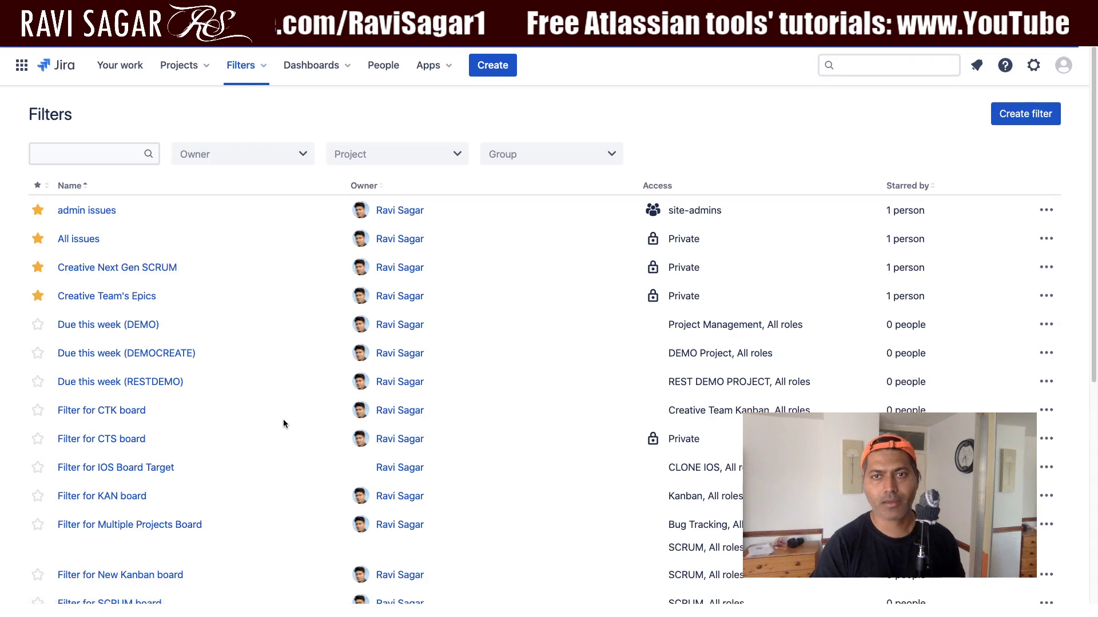
scroll(306, 422, down, 4)
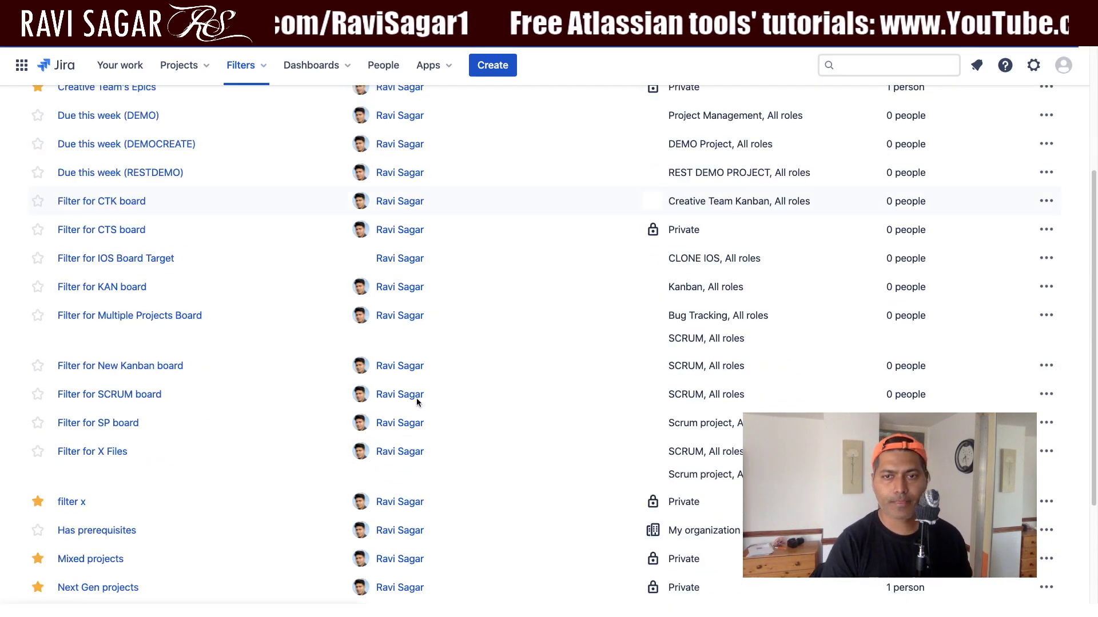
scroll(491, 361, up, 4)
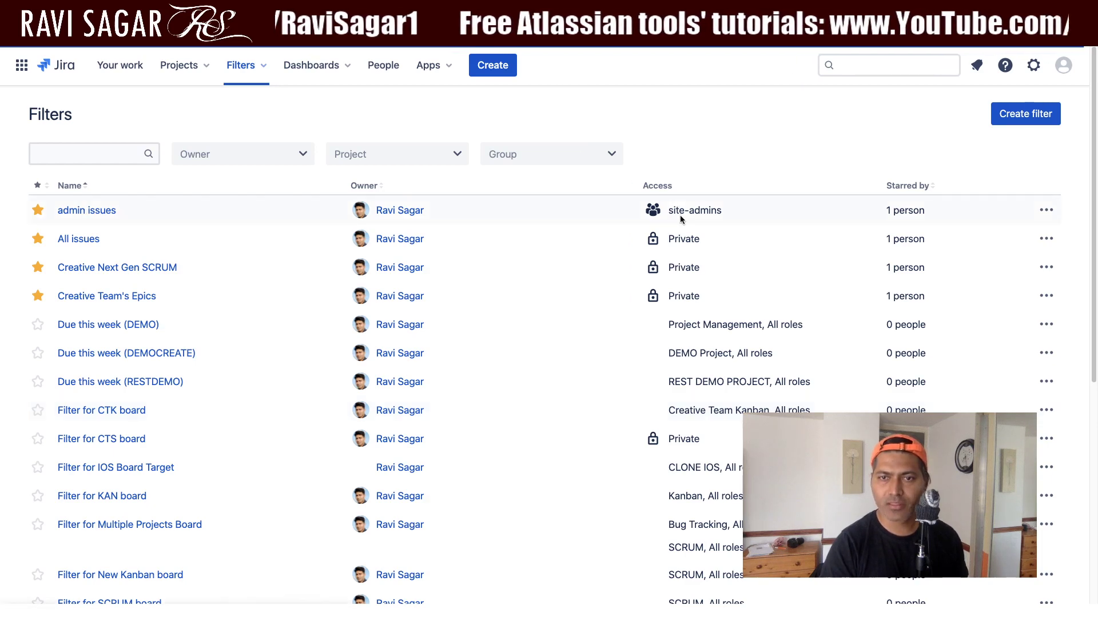
scroll(681, 216, down, 4)
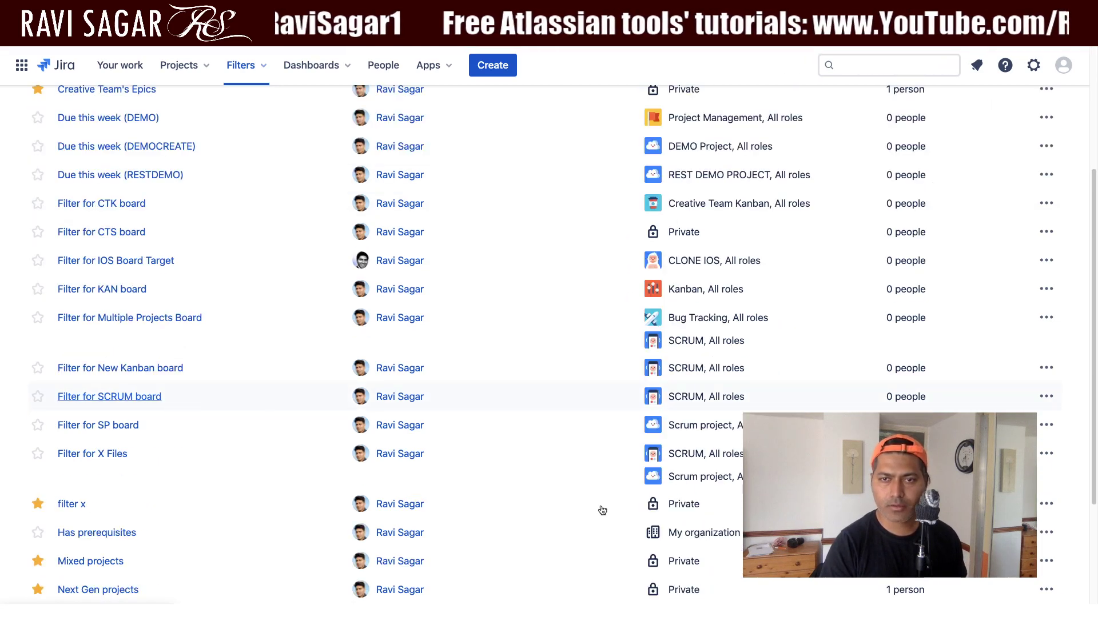
scroll(136, 538, down, 1)
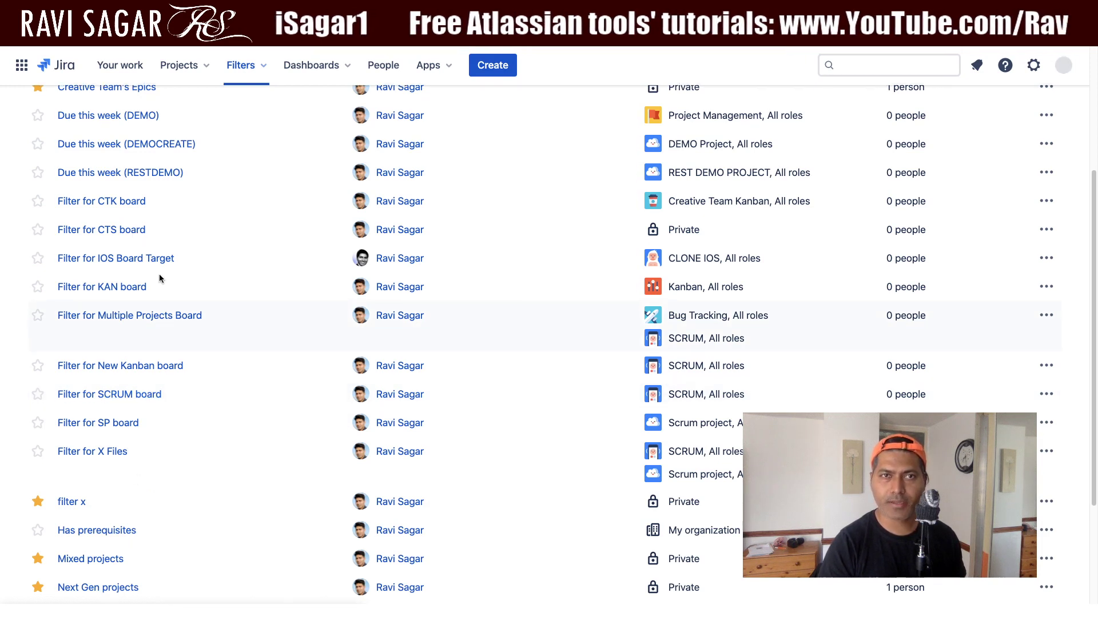
click(102, 234)
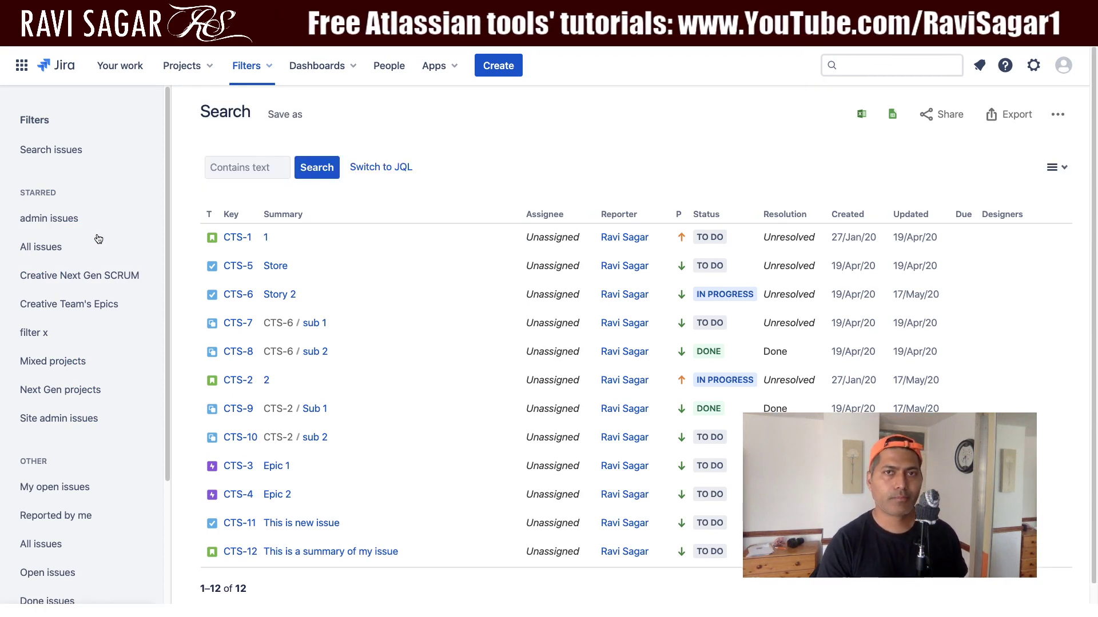
click(123, 267)
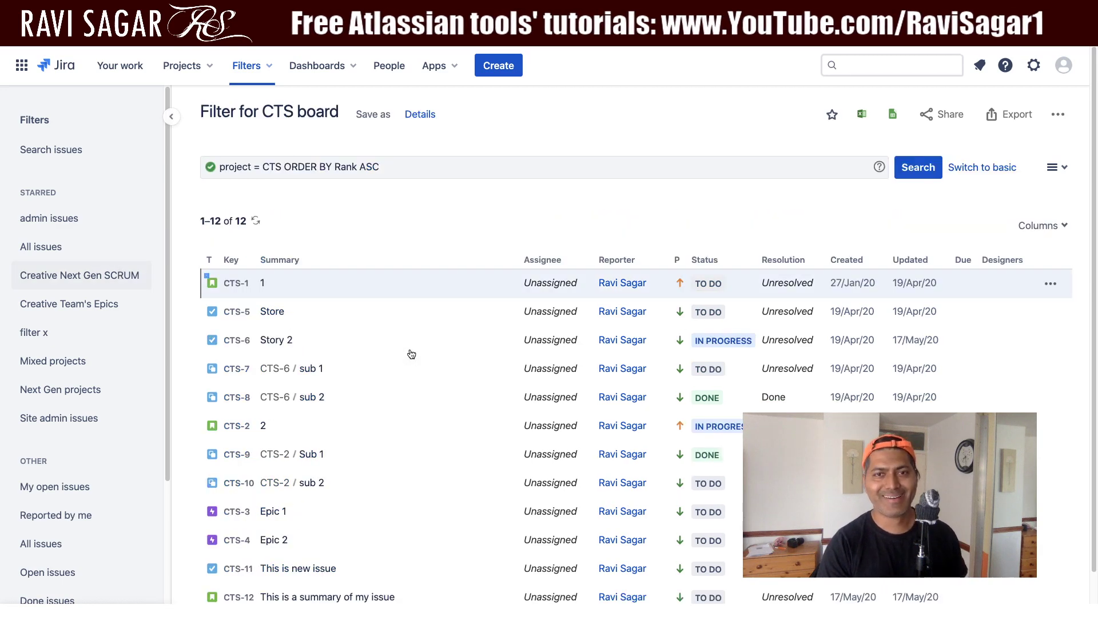
Edit the Filter for CTS board's permissions to add access for the group site-admins, save it and reopen its details
click(420, 114)
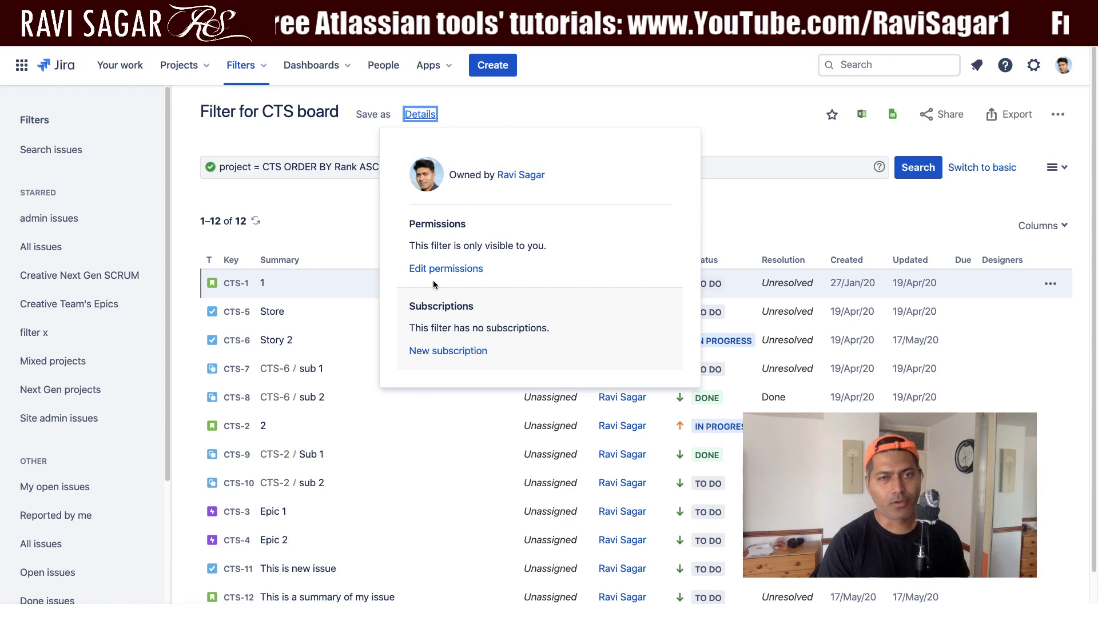
click(439, 269)
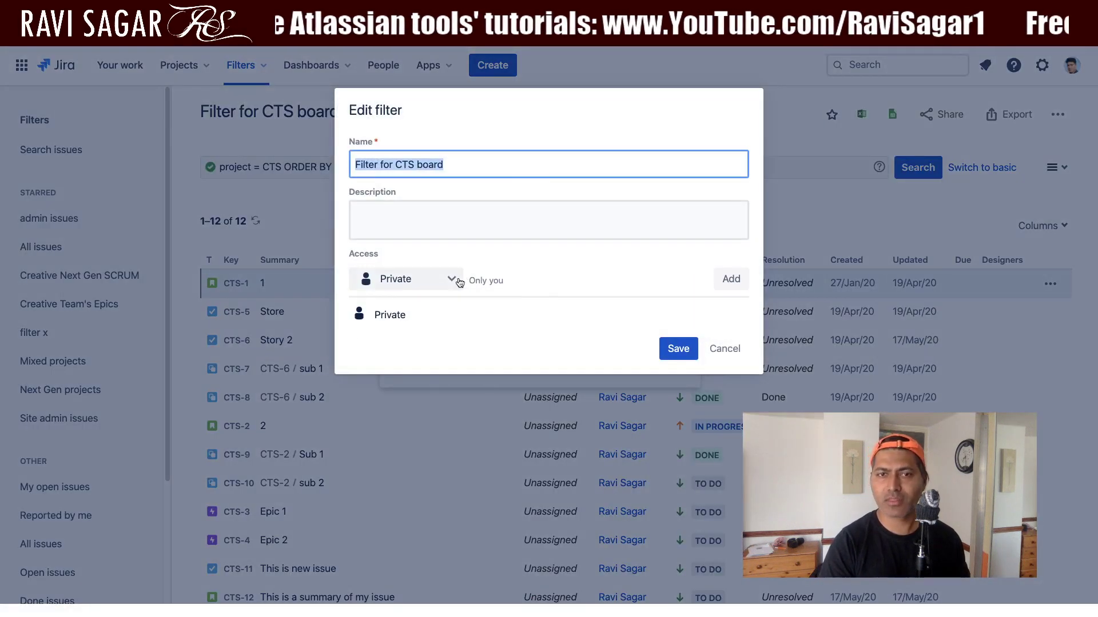
click(460, 282)
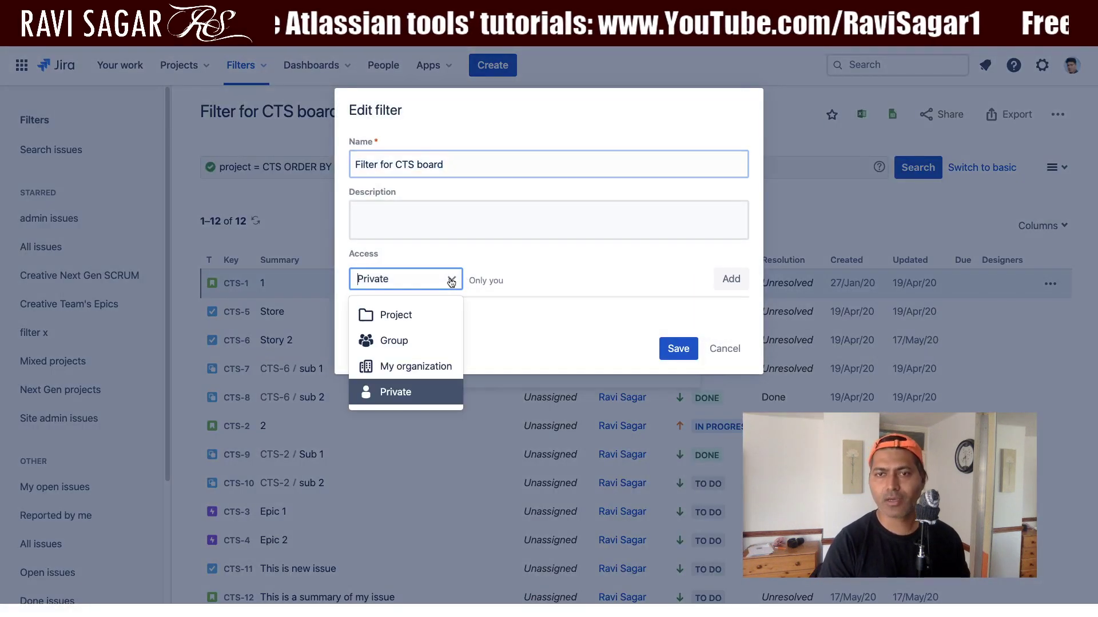
click(429, 343)
click(552, 277)
click(566, 312)
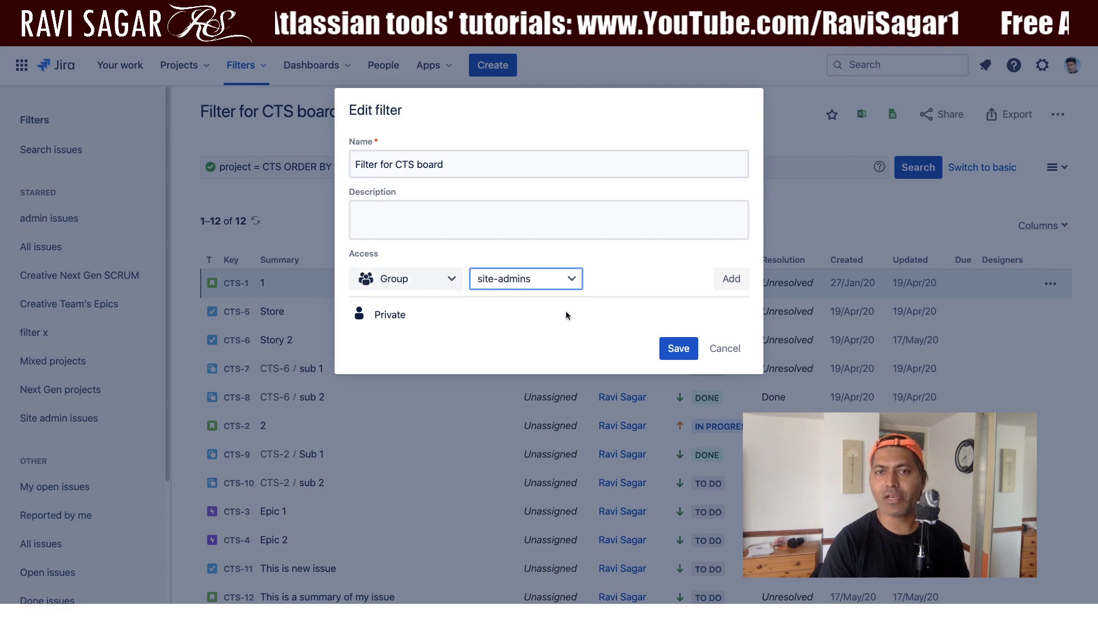
click(732, 279)
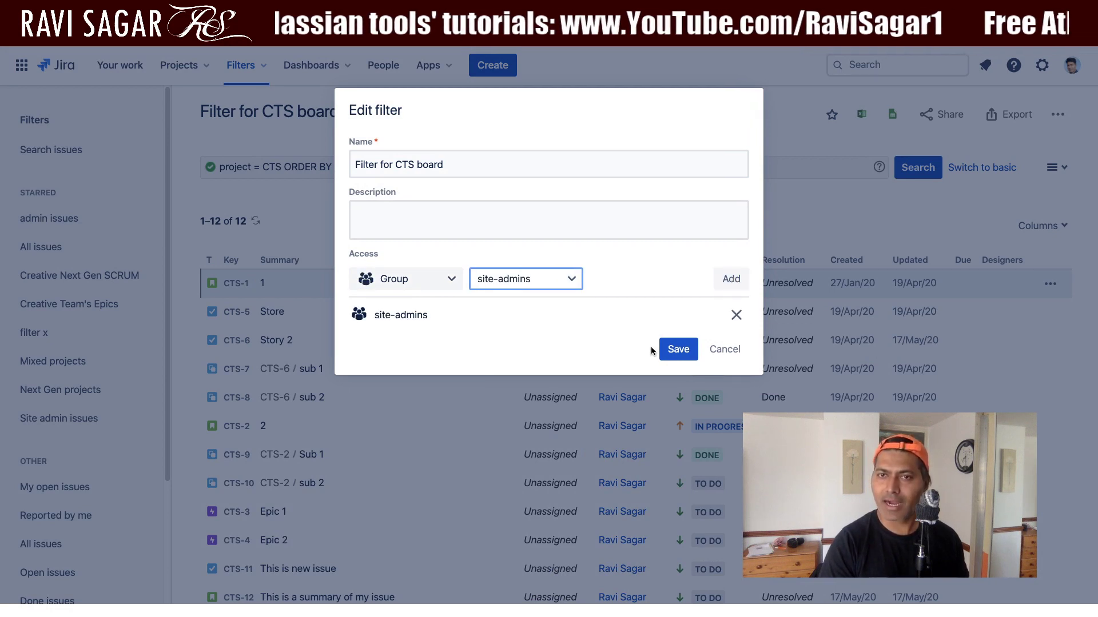
click(679, 351)
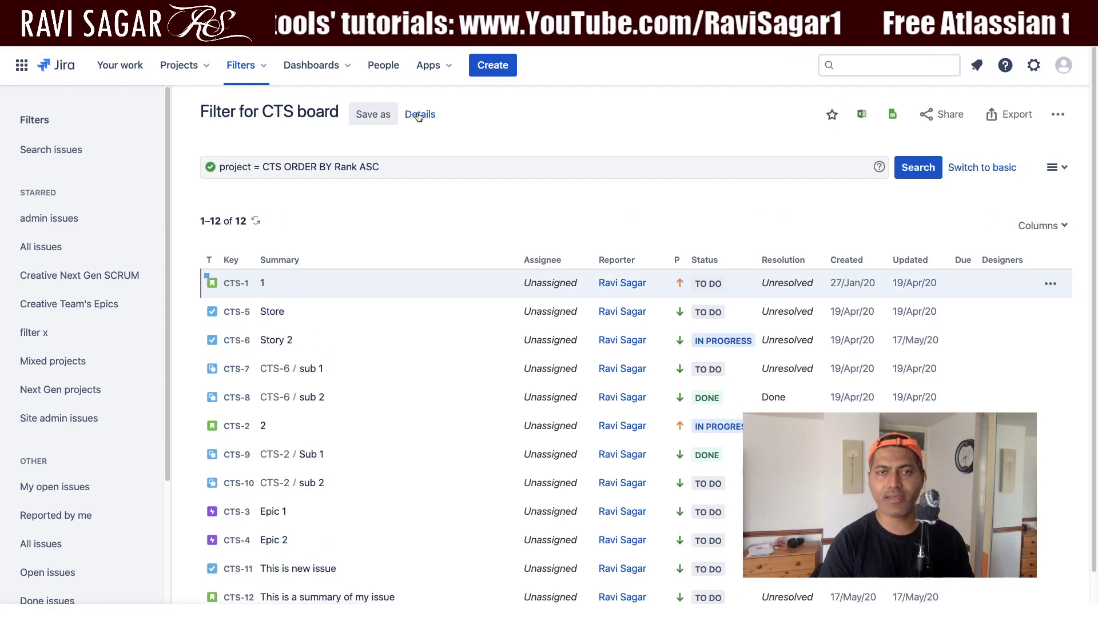
click(419, 115)
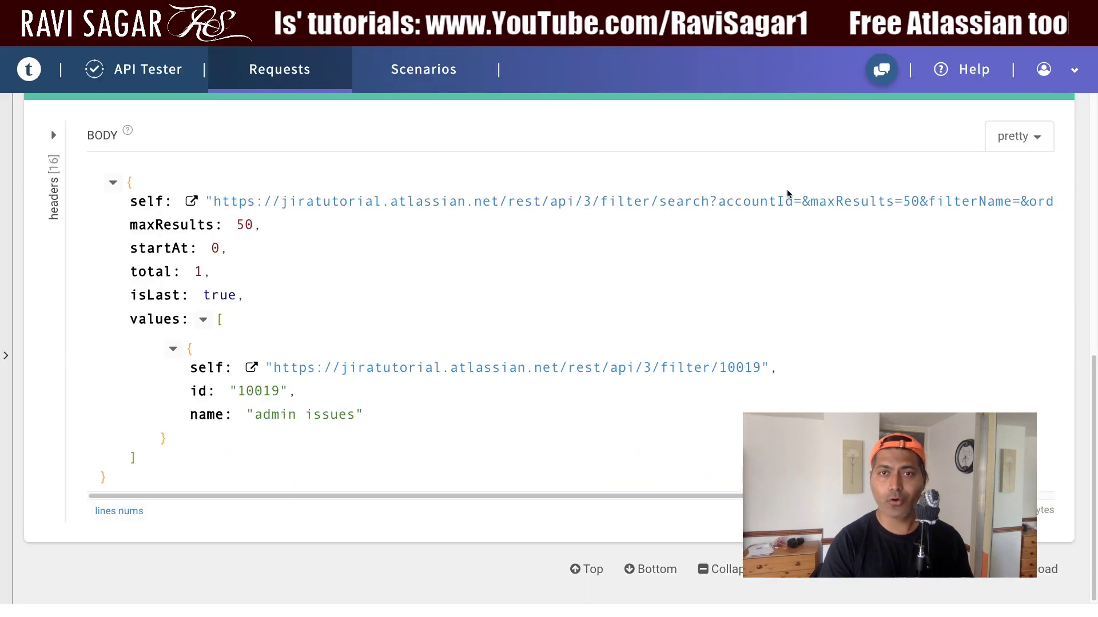
Switch to API Tester, send the getFilters request again and examine the response's total and the filters in values
scroll(786, 218, up, 10)
click(961, 236)
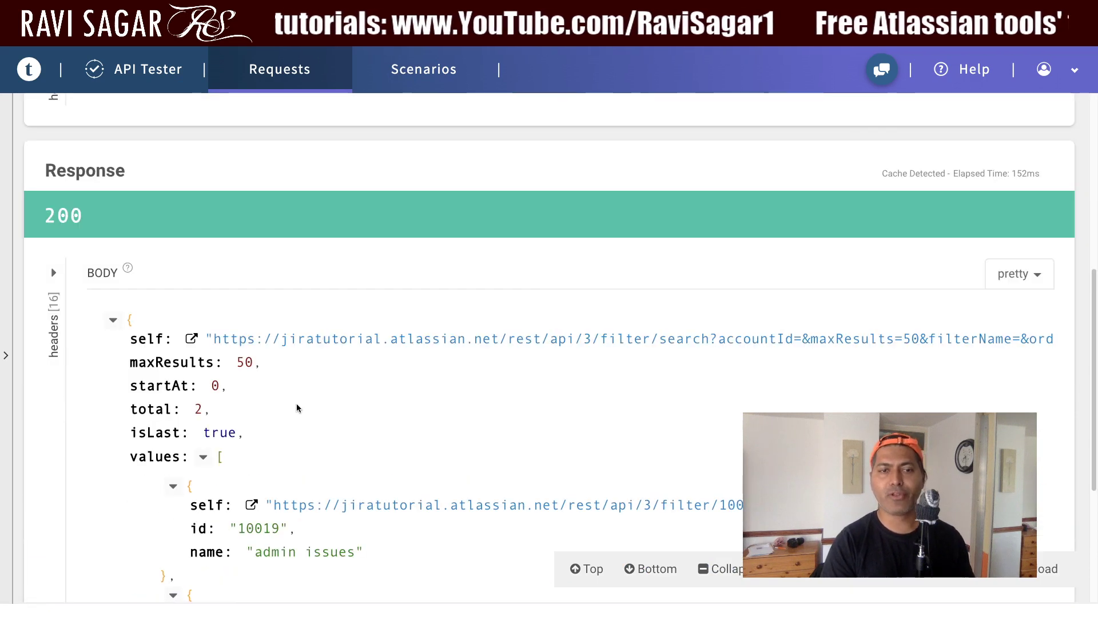
scroll(297, 409, down, 3)
drag(205, 218, 109, 221)
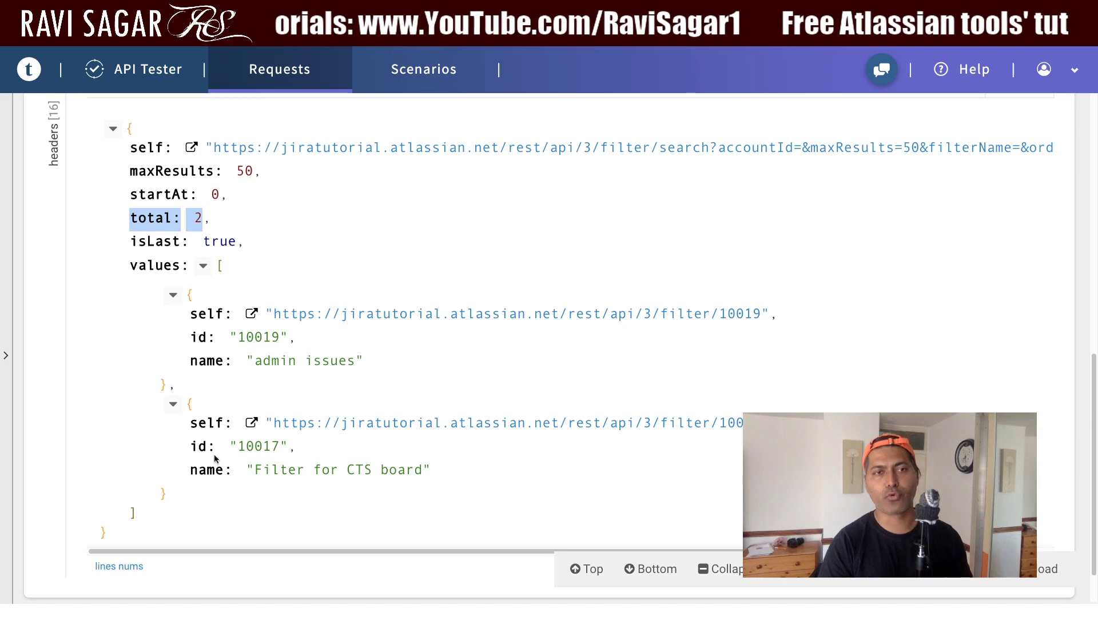
Switch to the Jira REST API documentation and examine the Search for filters query parameters and the permission rules for returned filters
key(ctrl+tab)
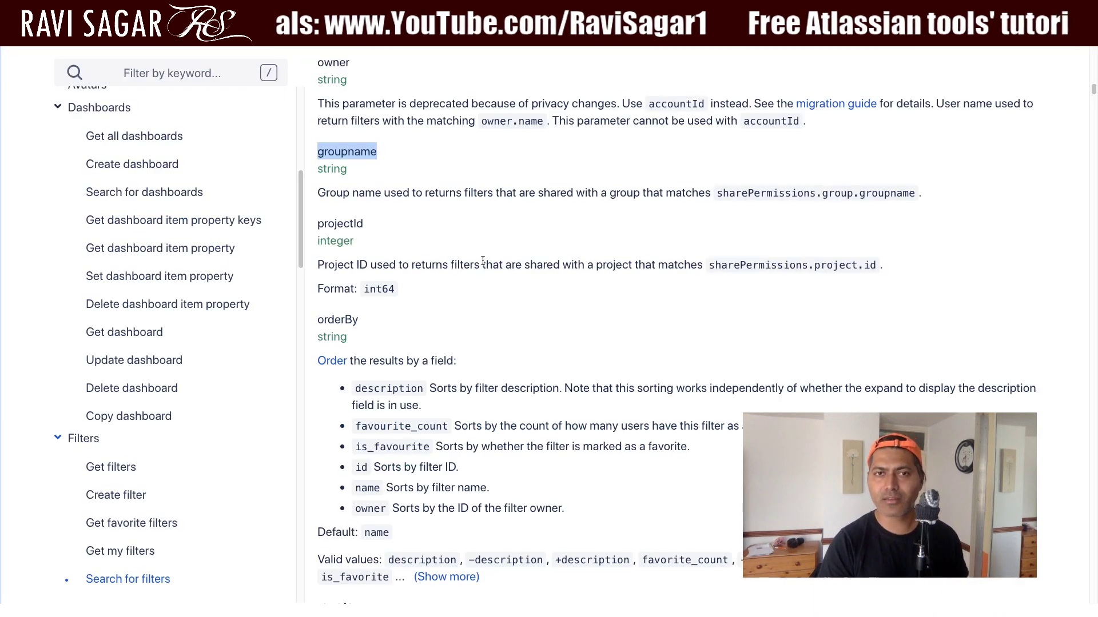
scroll(484, 264, up, 8)
scroll(422, 317, down, 10)
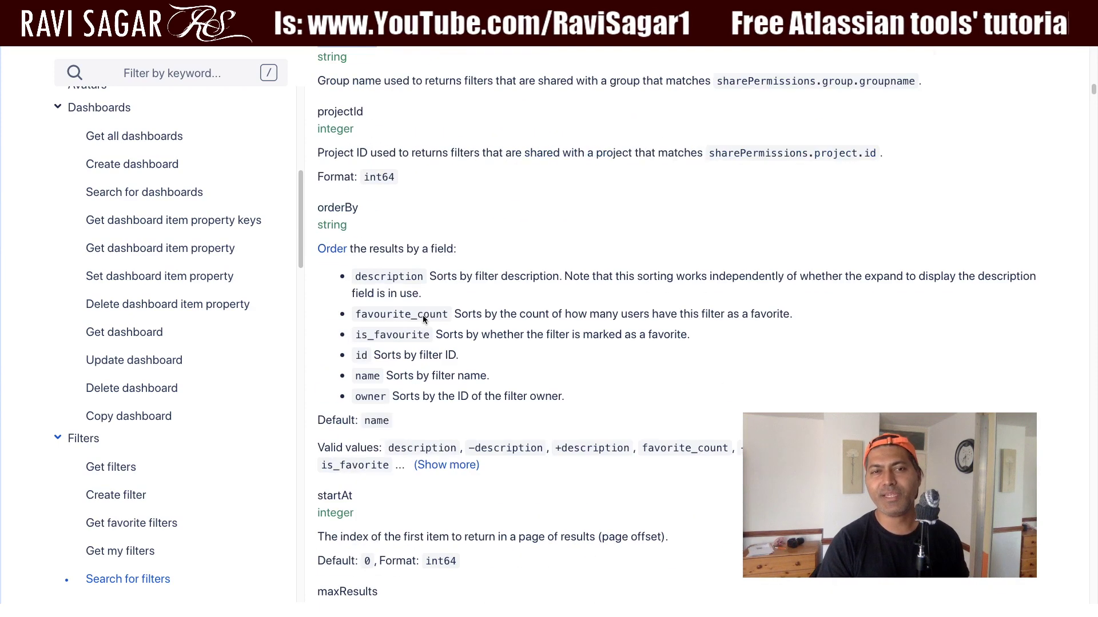
scroll(423, 315, up, 8)
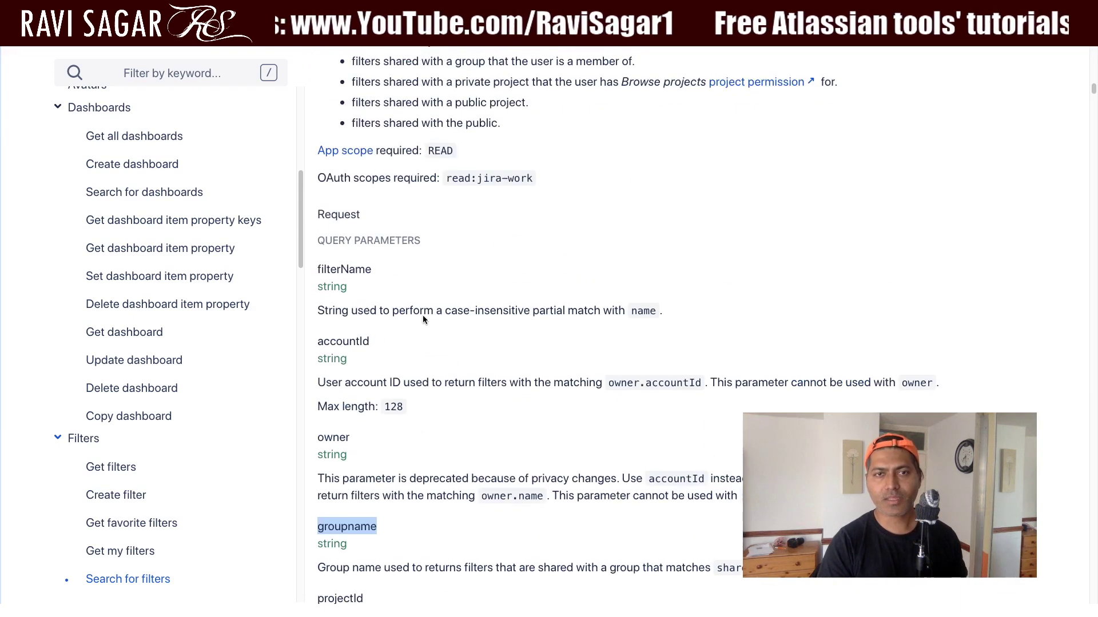
scroll(423, 317, up, 7)
scroll(423, 317, down, 4)
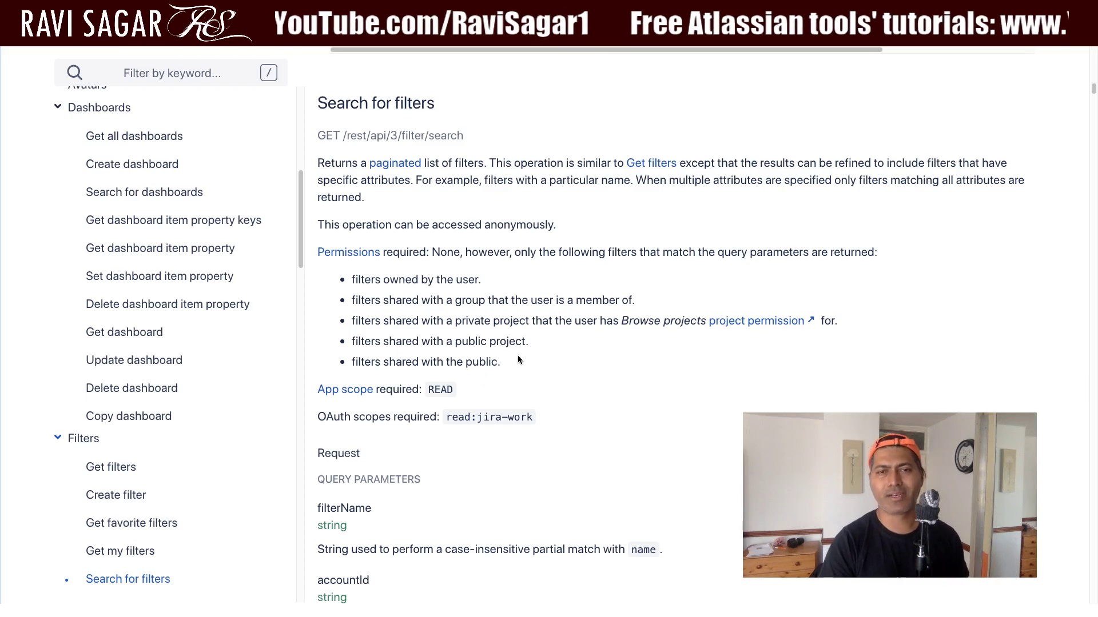
drag(517, 355, 355, 279)
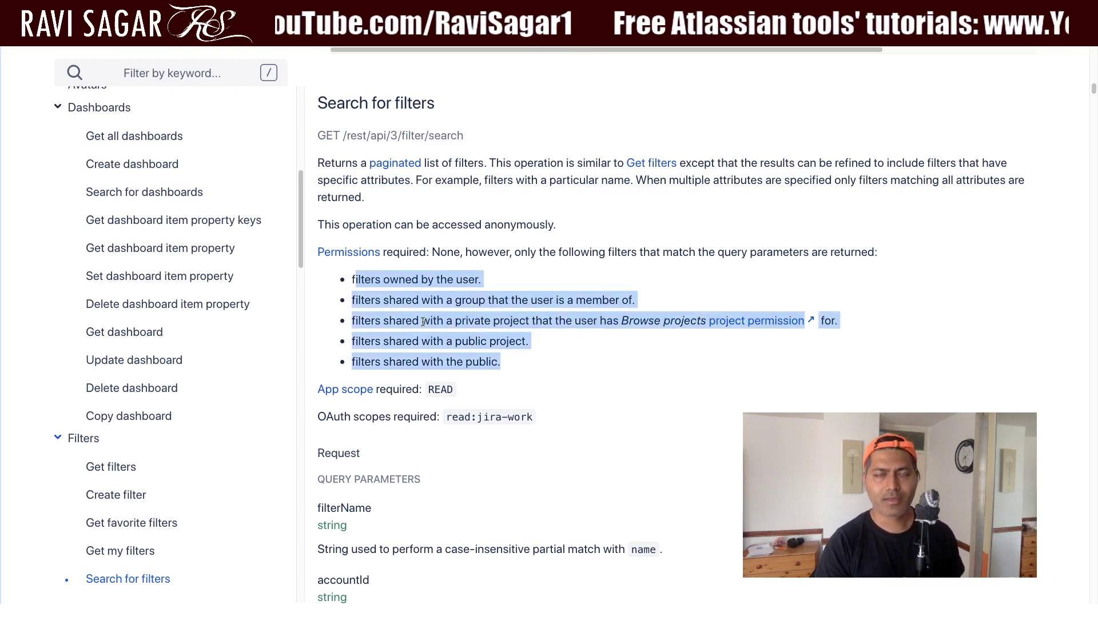